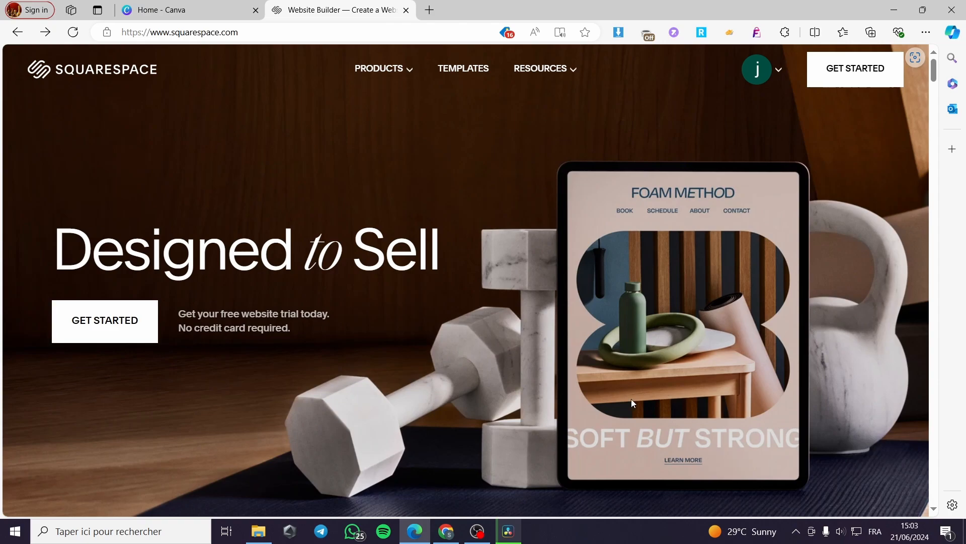
# Go to the account dashboard and open the website "Your Site Title" for management.
pyautogui.scroll(-3, 634, 393)
pyautogui.scroll(2, 638, 383)
pyautogui.scroll(1, 637, 406)
pyautogui.click(780, 72)
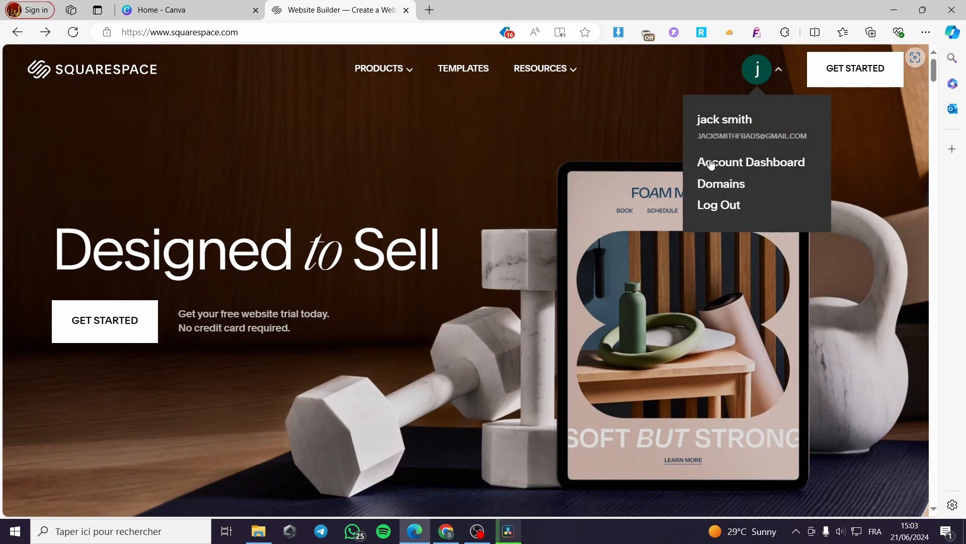
pyautogui.click(775, 168)
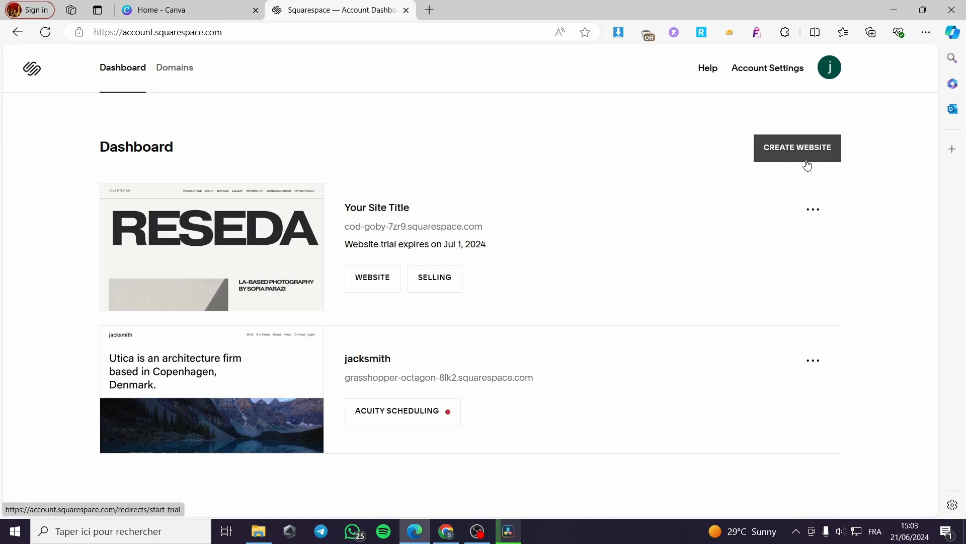
pyautogui.click(366, 282)
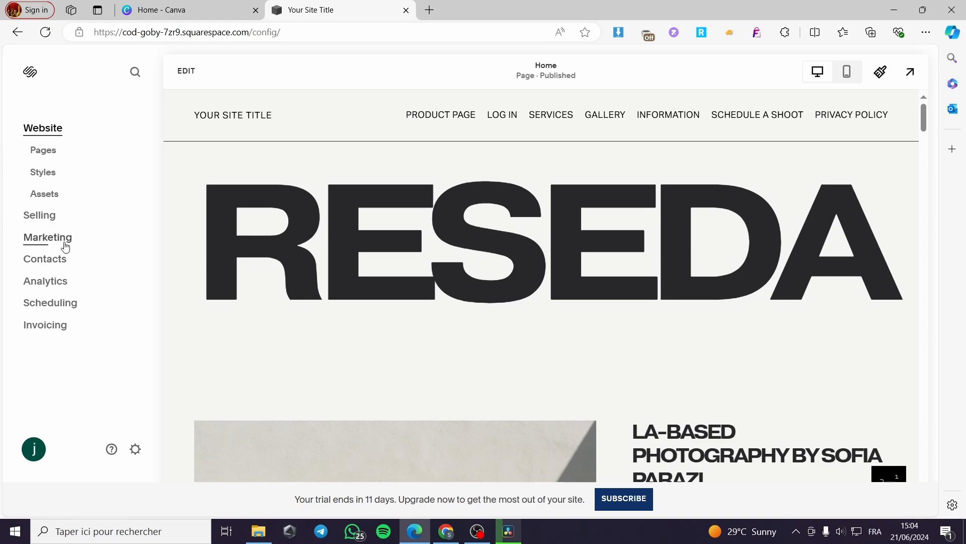
# Open the Payments settings from the store setup checklist in the Selling section.
pyautogui.click(37, 219)
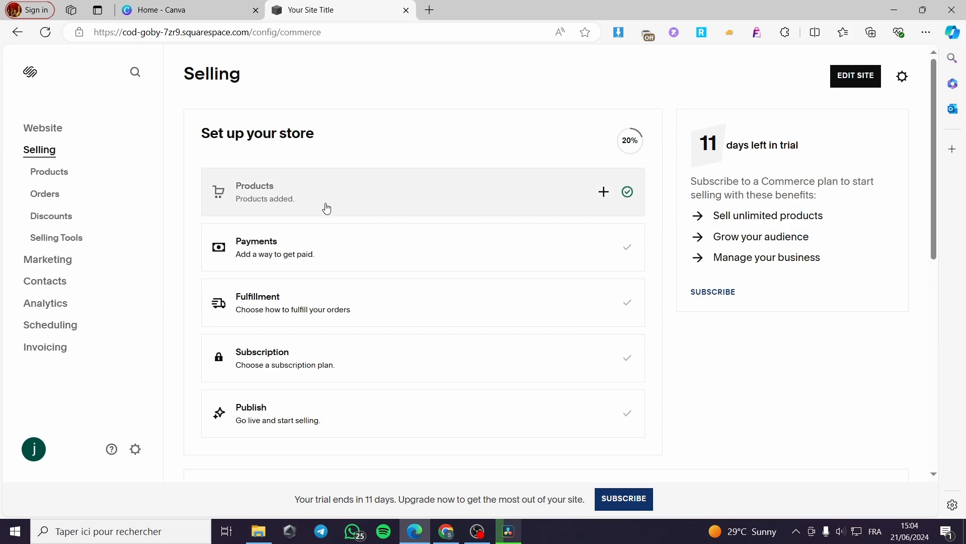
pyautogui.scroll(-2, 382, 246)
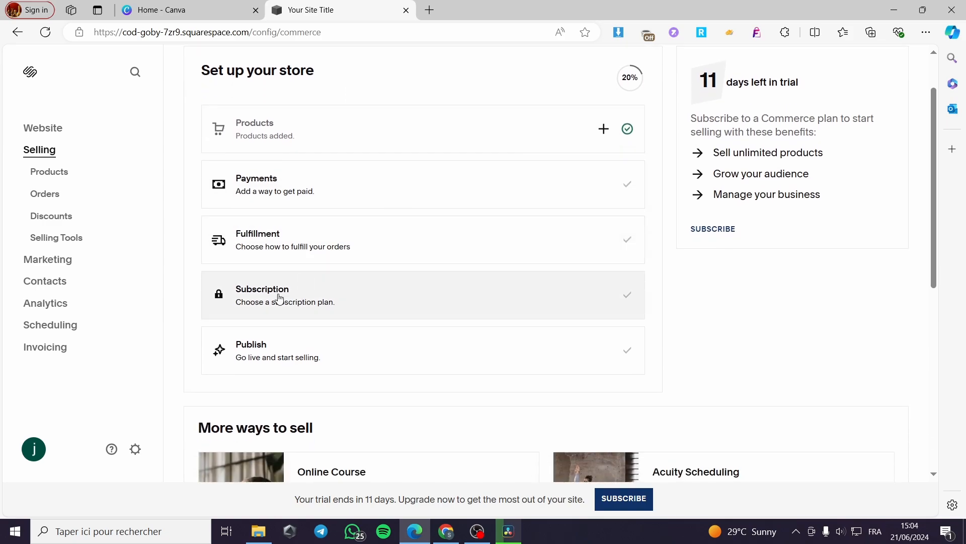
pyautogui.scroll(-2, 281, 299)
pyautogui.scroll(4, 287, 285)
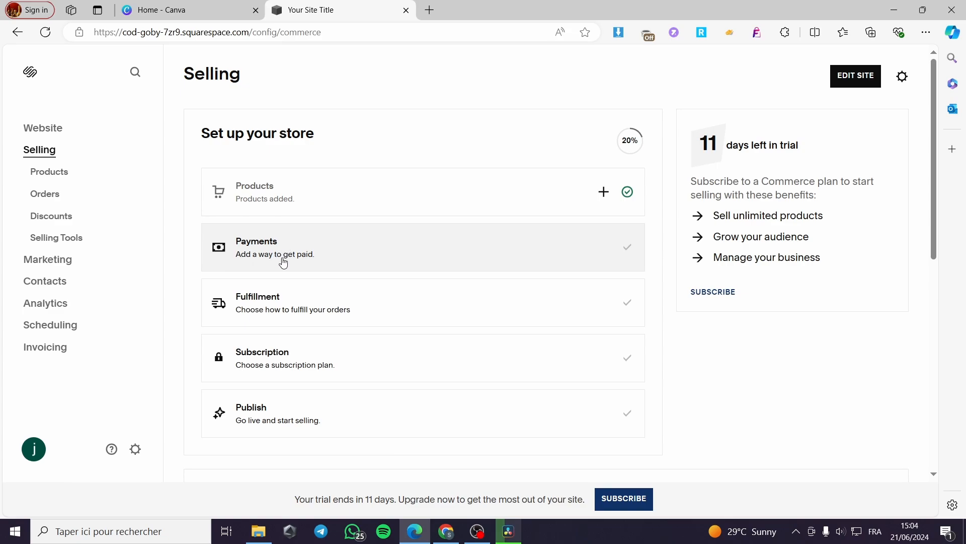
pyautogui.click(373, 248)
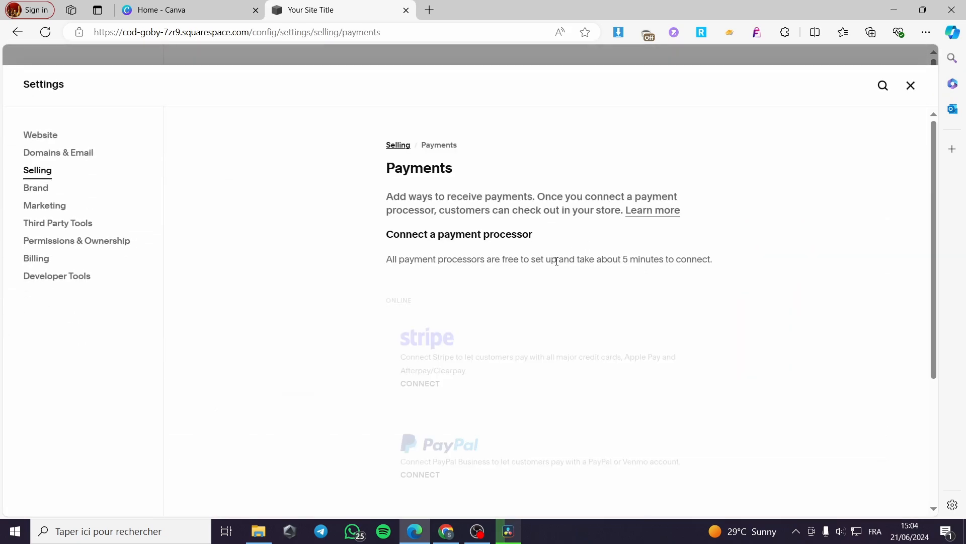
# Review the payment processors on offer, online and point of sale, and the store currency setting.
pyautogui.scroll(-4, 539, 240)
pyautogui.scroll(4, 558, 304)
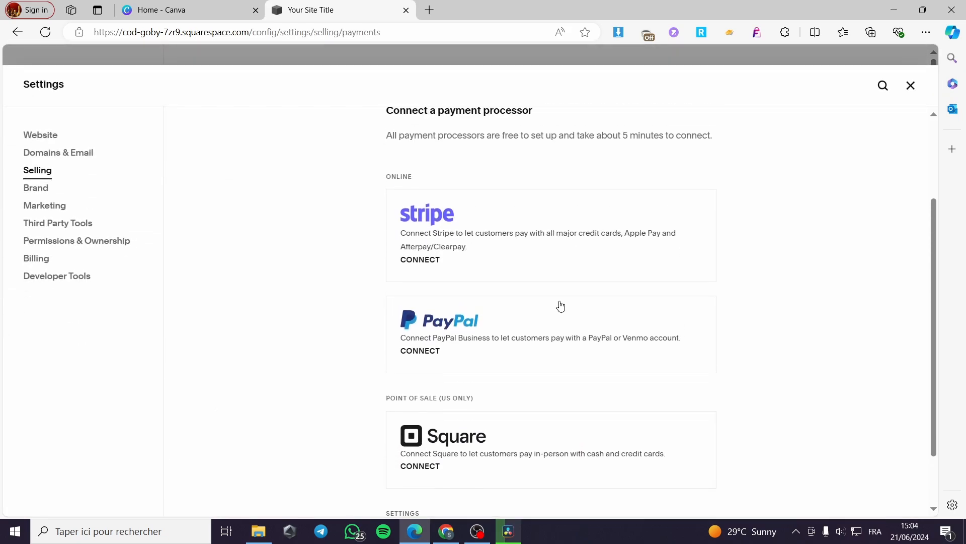
pyautogui.scroll(-3, 496, 277)
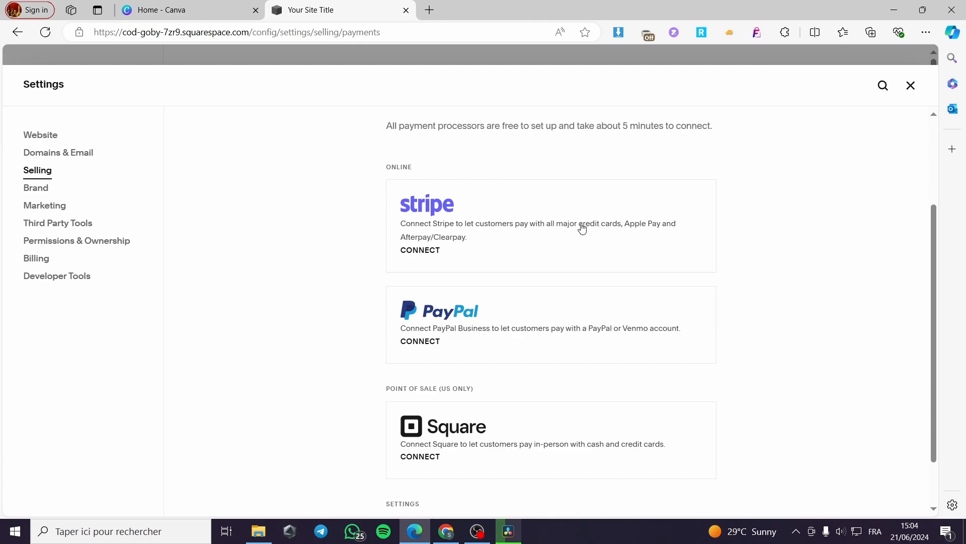
pyautogui.scroll(-1, 580, 227)
pyautogui.scroll(3, 642, 319)
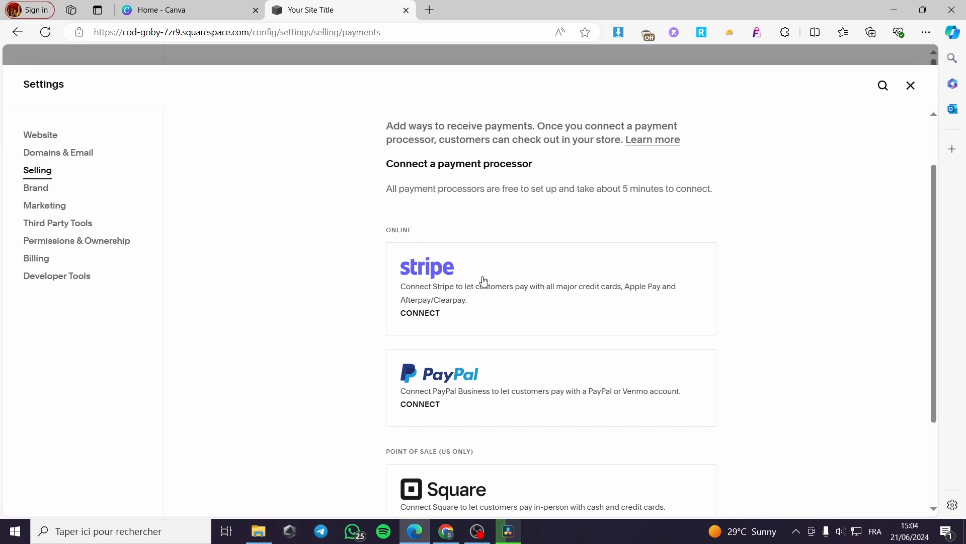
pyautogui.scroll(-3, 466, 324)
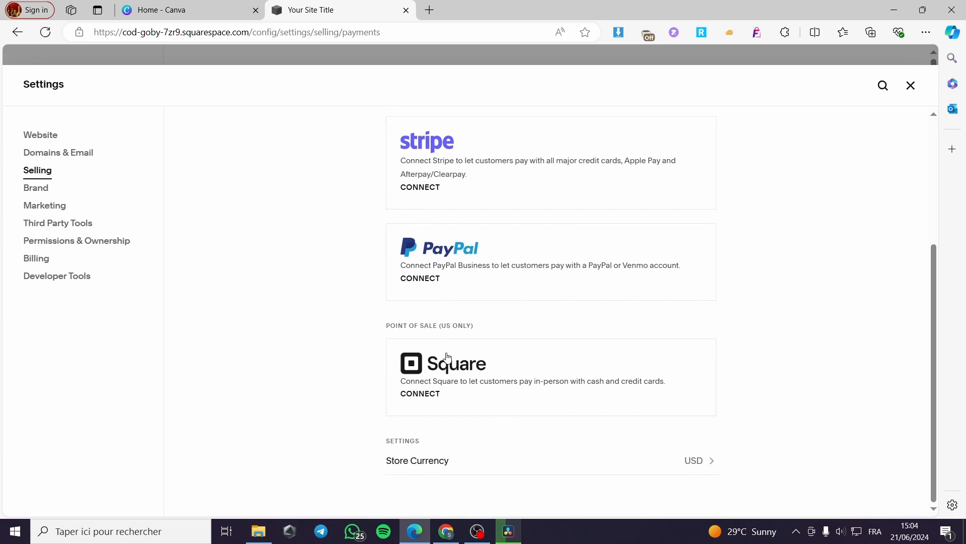
pyautogui.scroll(3, 509, 342)
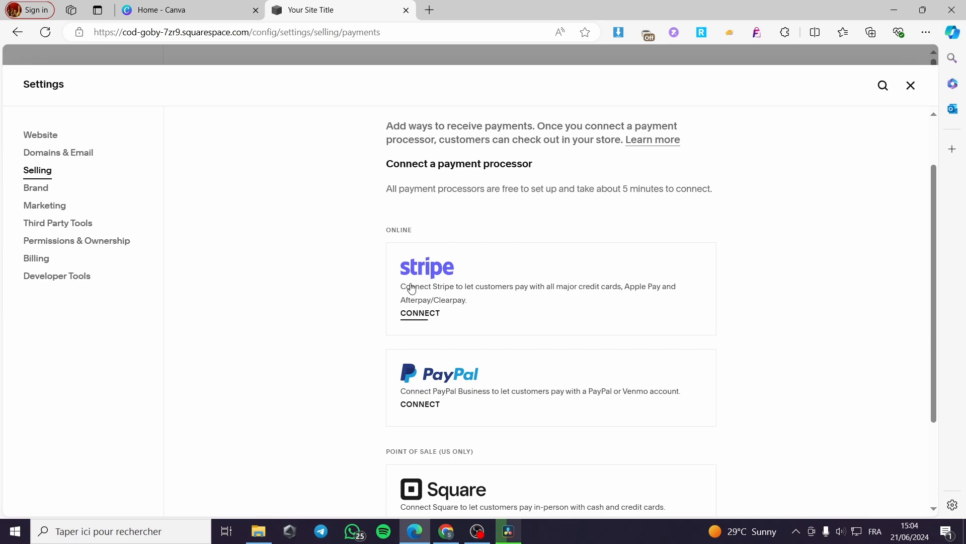
# Start connecting Stripe as an online payment processor and submit the account e-mail address.
pyautogui.click(430, 317)
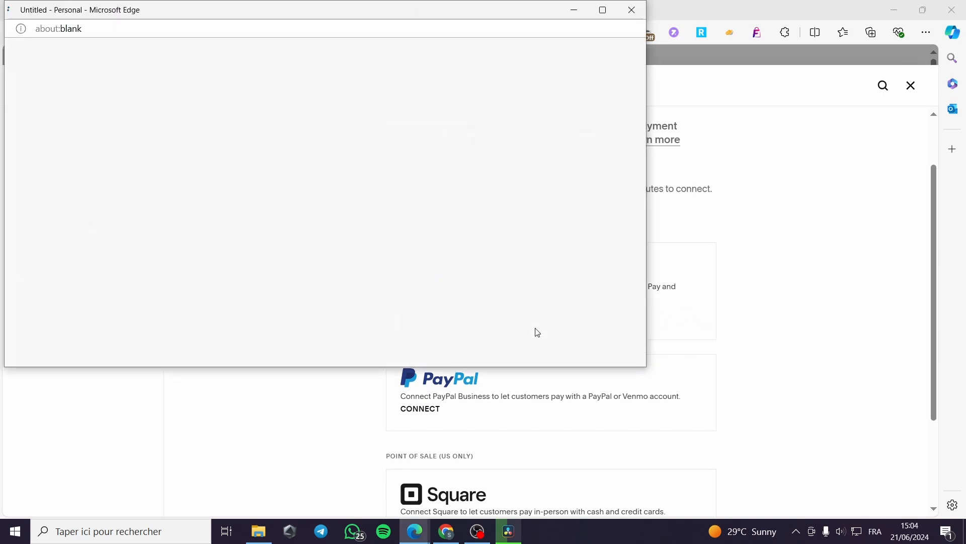
pyautogui.moveTo(441, 14); pyautogui.dragTo(503, 60)
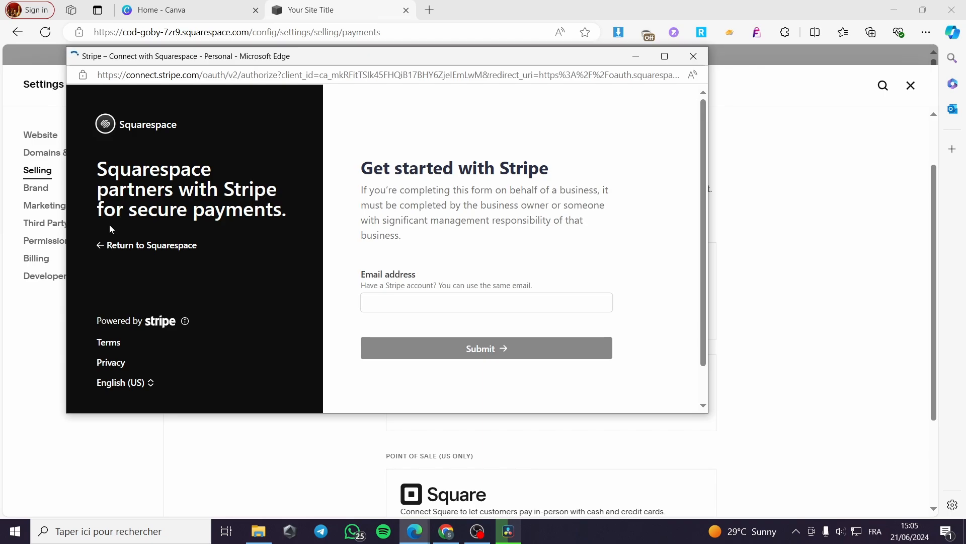
pyautogui.click(443, 301)
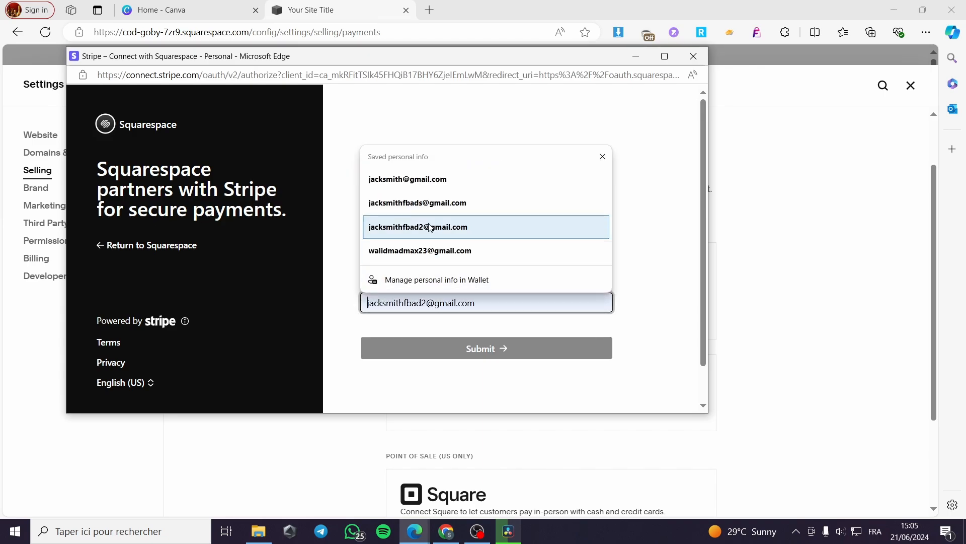
pyautogui.click(512, 205)
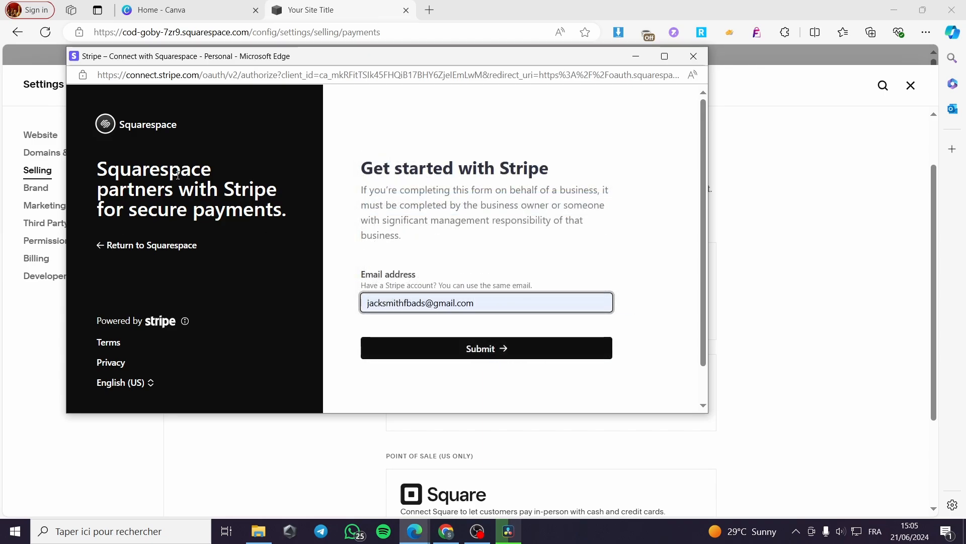
pyautogui.click(503, 350)
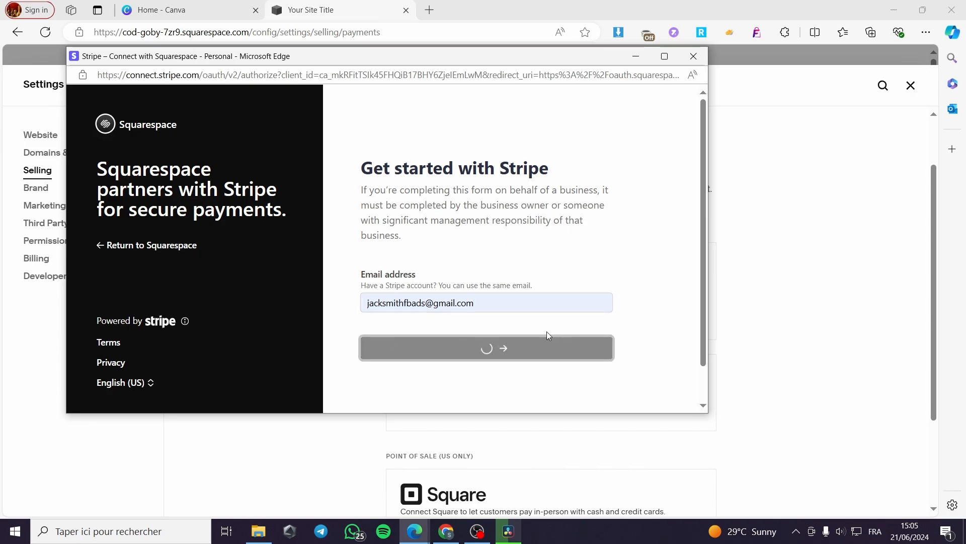
# Sign in to Stripe with the account password, try to connect the existing account, and close the Stripe window at the personal details form.
pyautogui.click(445, 278)
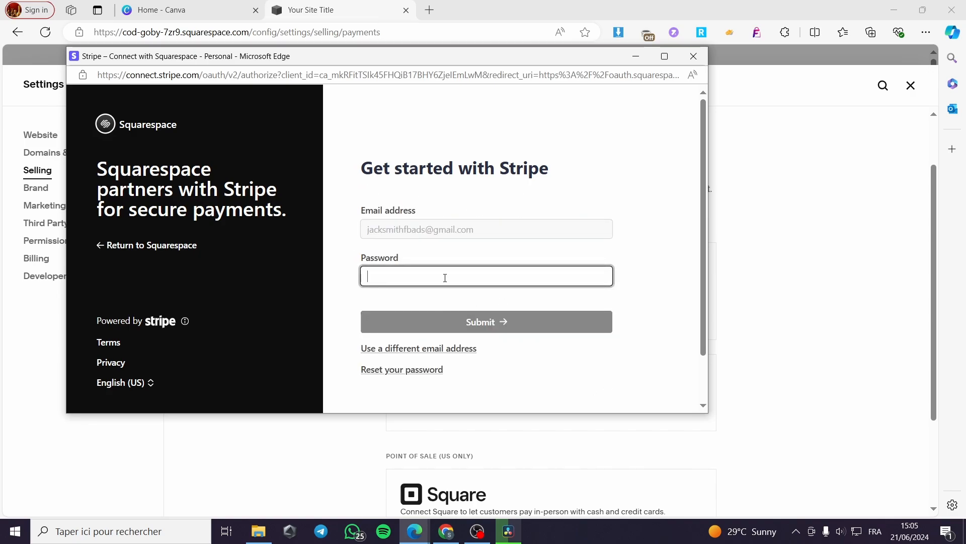
pyautogui.write('••')
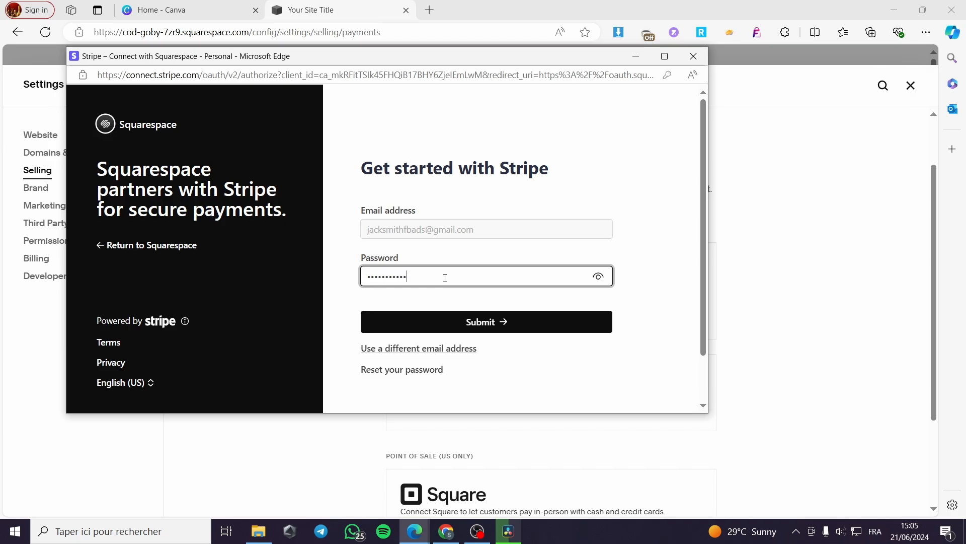
pyautogui.click(496, 328)
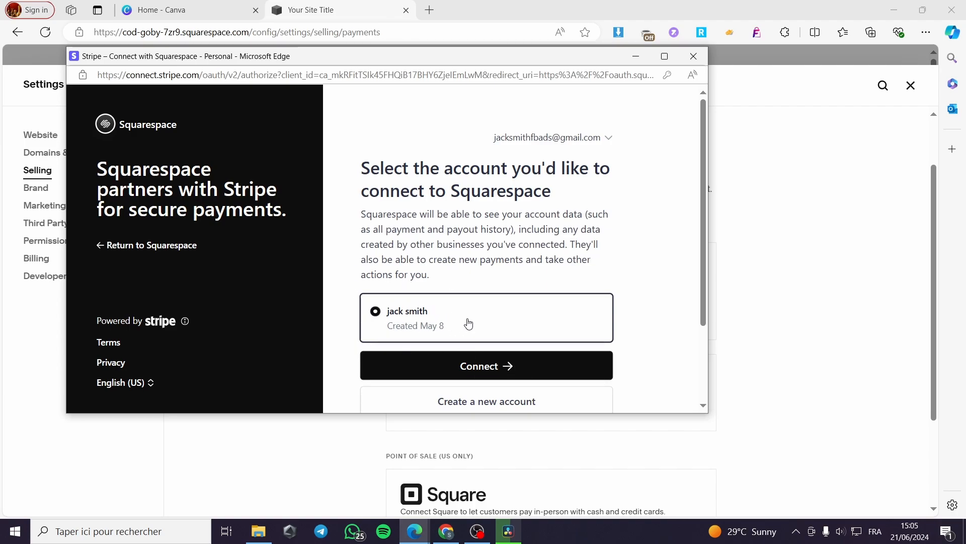
pyautogui.click(481, 372)
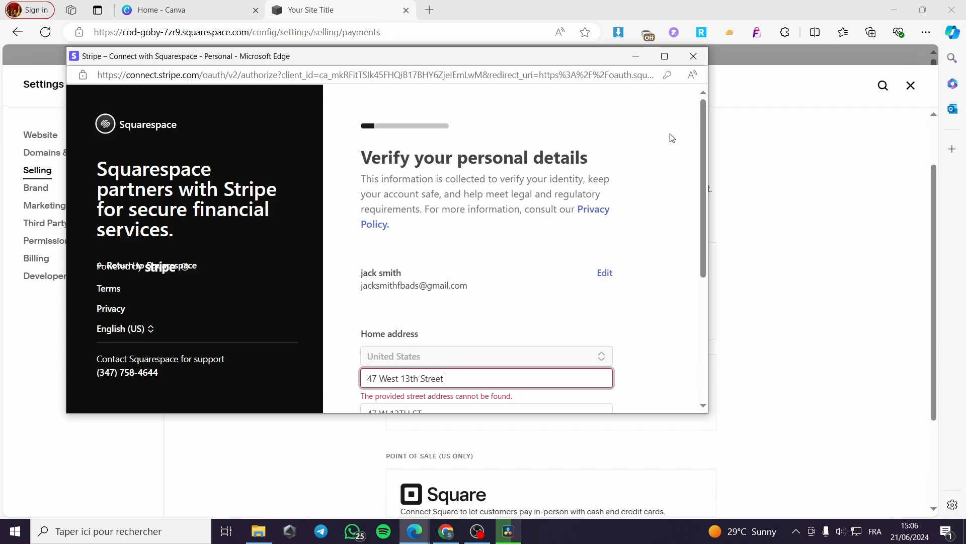
pyautogui.click(697, 59)
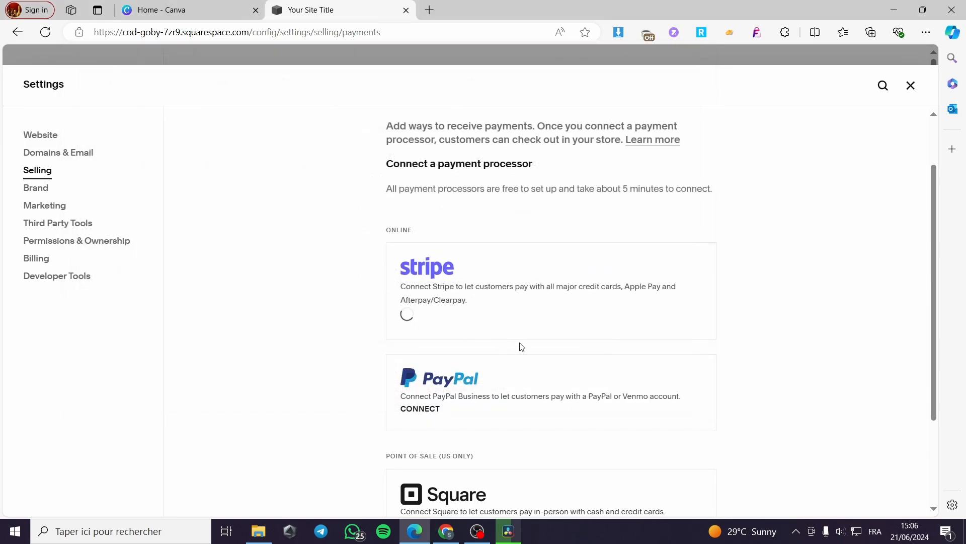
# Start connecting Square as the point-of-sale processor and submit the account e-mail on its sign-in page.
pyautogui.scroll(-3, 597, 386)
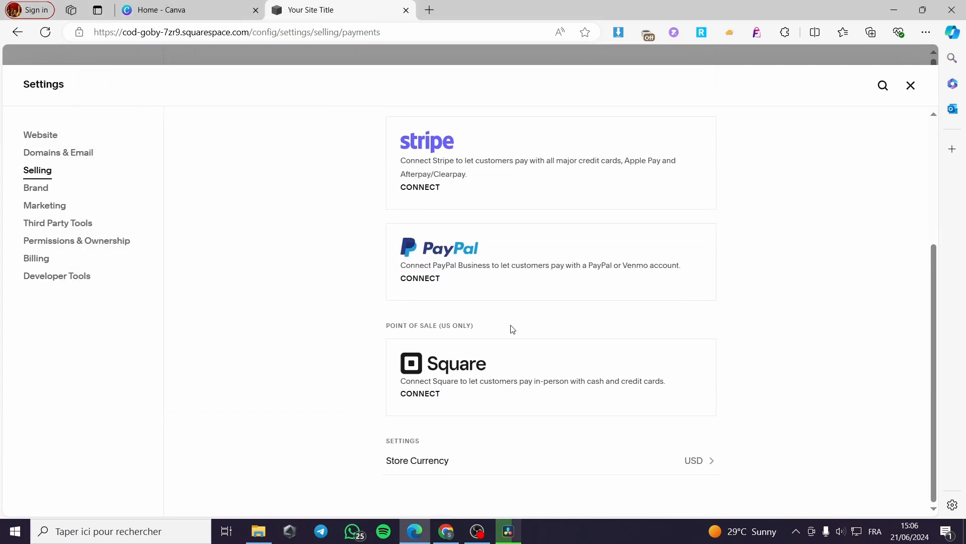
pyautogui.click(429, 283)
pyautogui.click(432, 396)
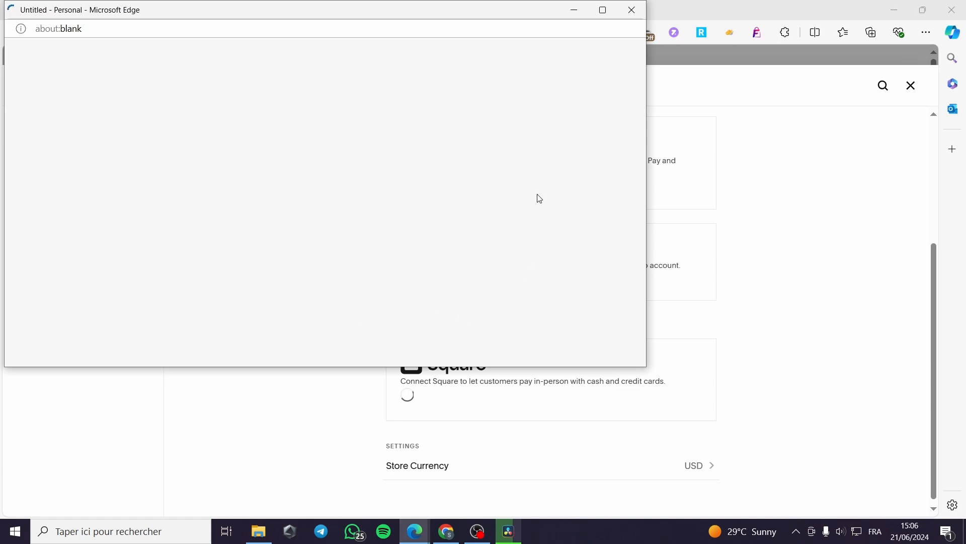
pyautogui.moveTo(356, 11); pyautogui.dragTo(426, 53)
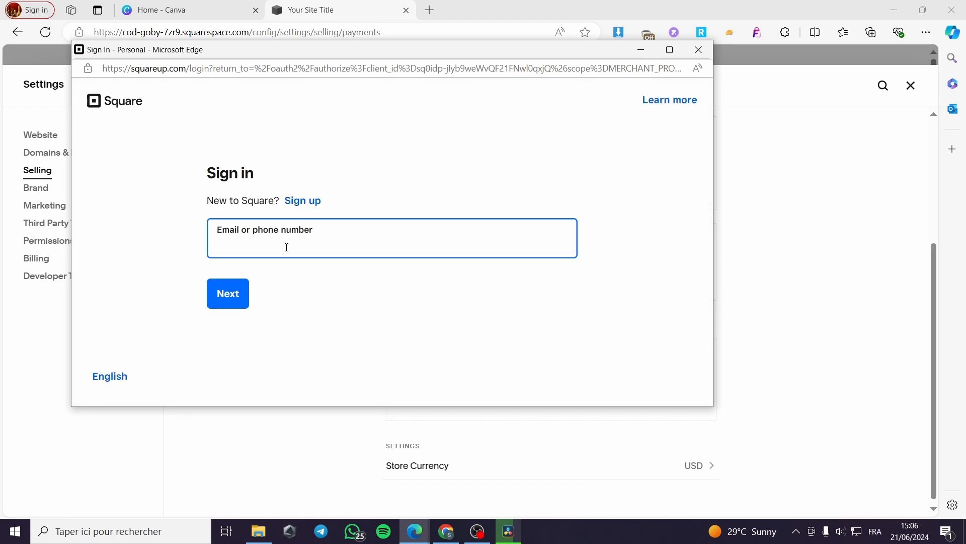
pyautogui.click(287, 247)
pyautogui.click(291, 311)
pyautogui.click(233, 304)
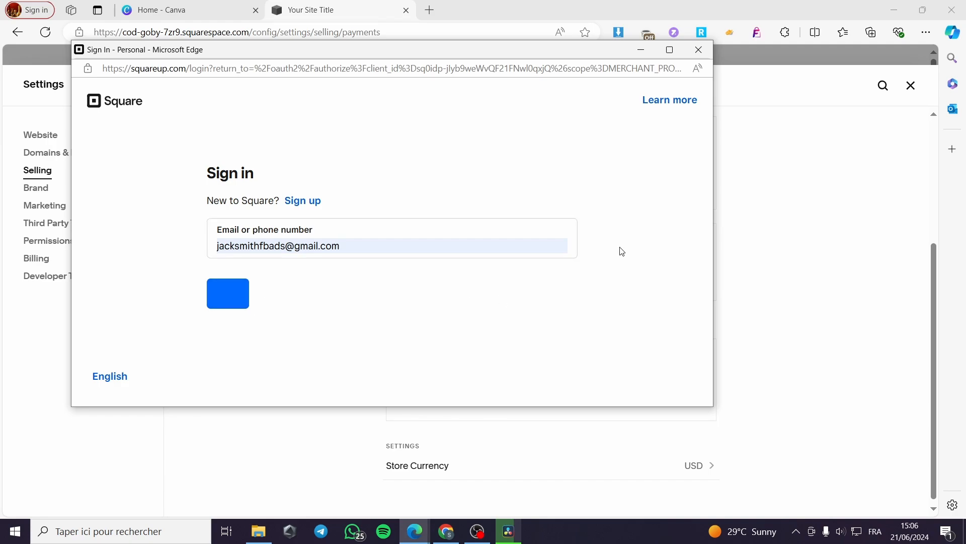
# Enter the account password and sign in to Square.
pyautogui.click(290, 240)
pyautogui.write('••')
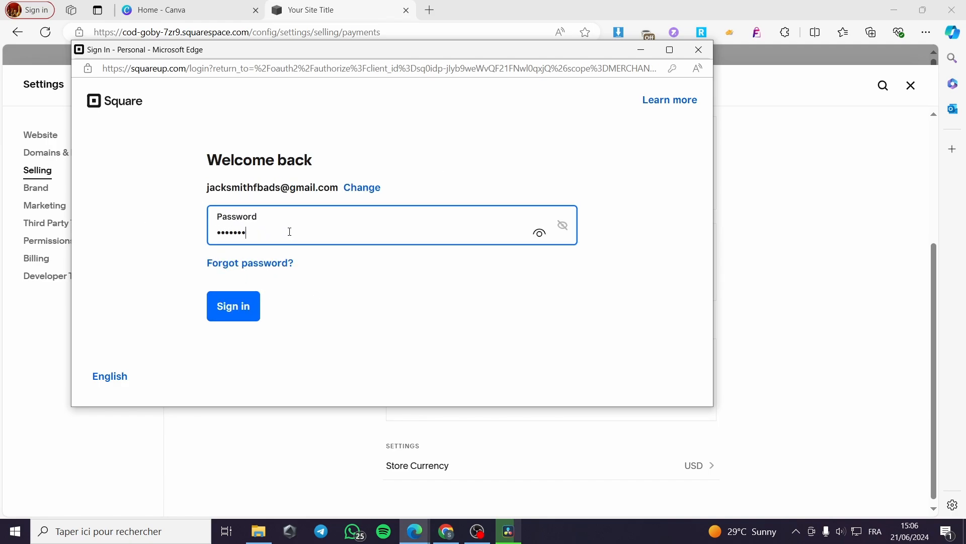
pyautogui.click(239, 318)
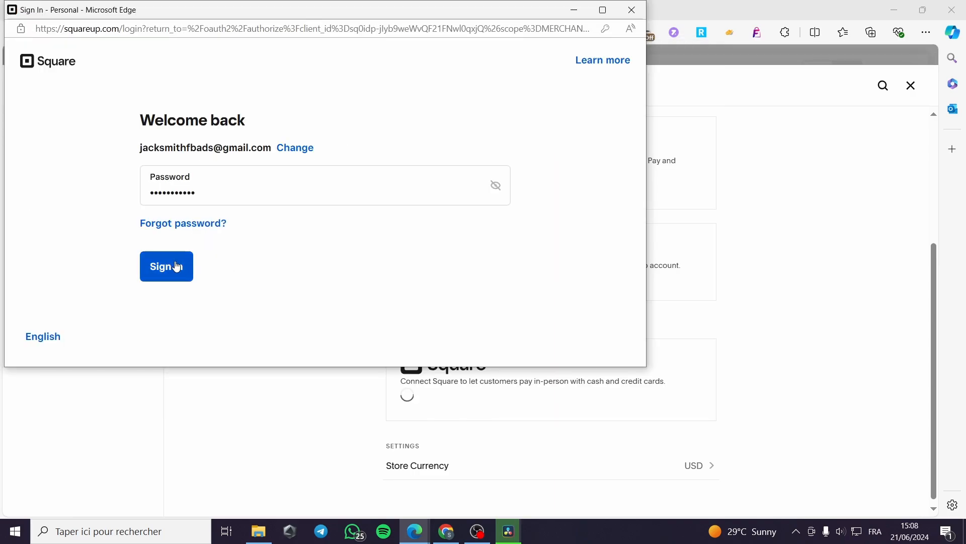
pyautogui.click(177, 265)
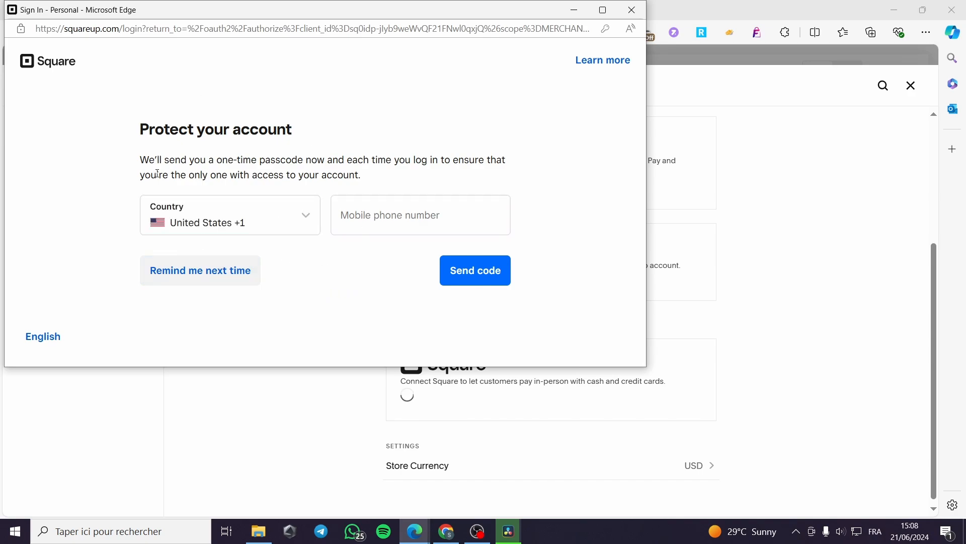
# Postpone Square's two-step verification, continue to Square, and dismiss the Commerce plan offer.
pyautogui.click(177, 282)
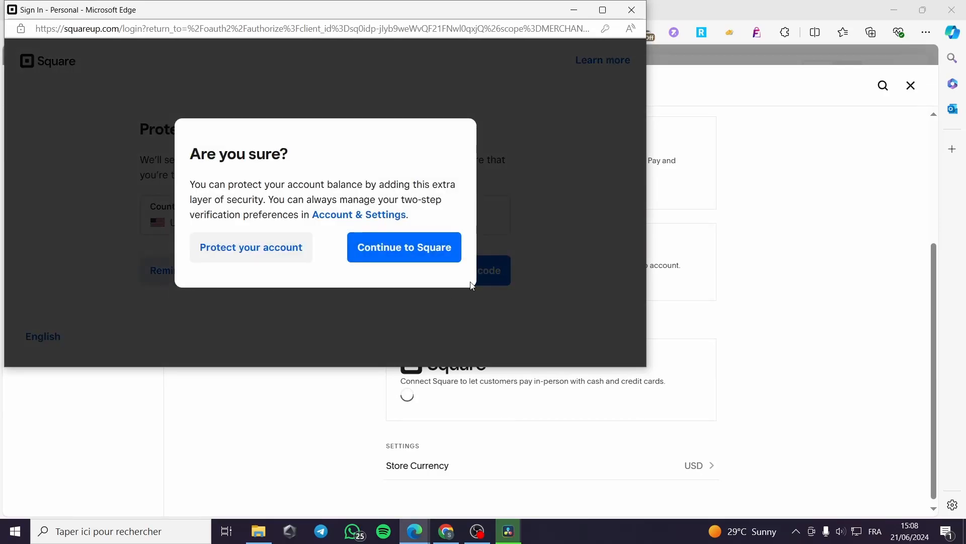
pyautogui.click(416, 252)
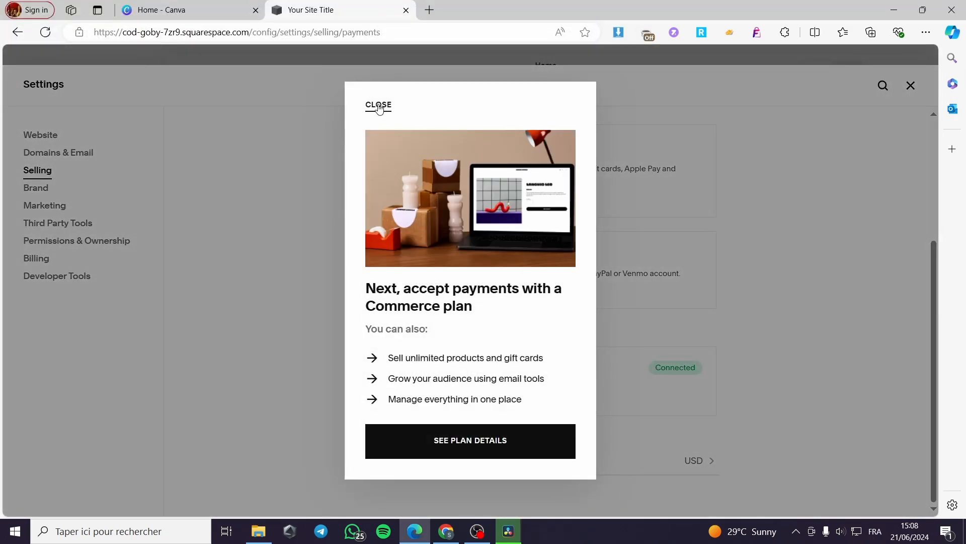
pyautogui.click(379, 107)
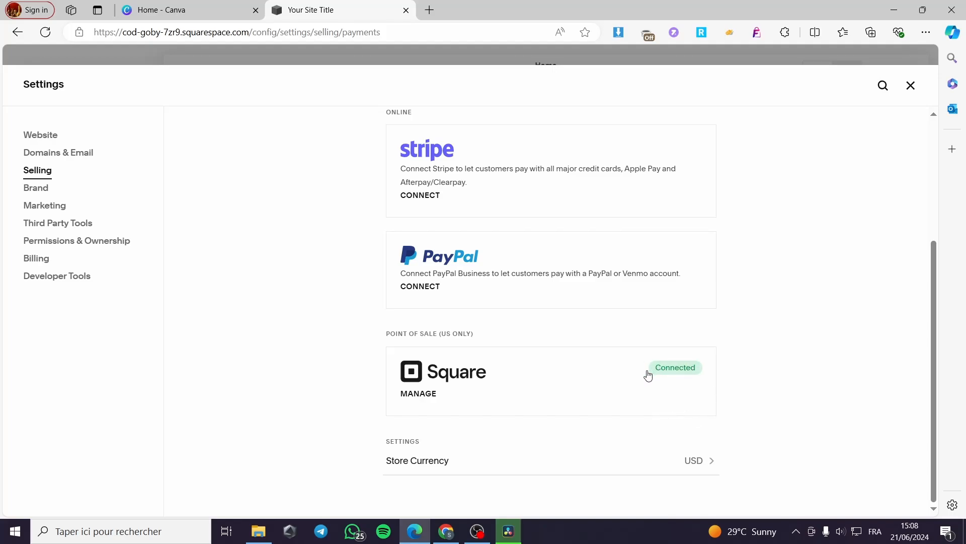
# Check the connected Square account on its management page and close the settings.
pyautogui.click(408, 394)
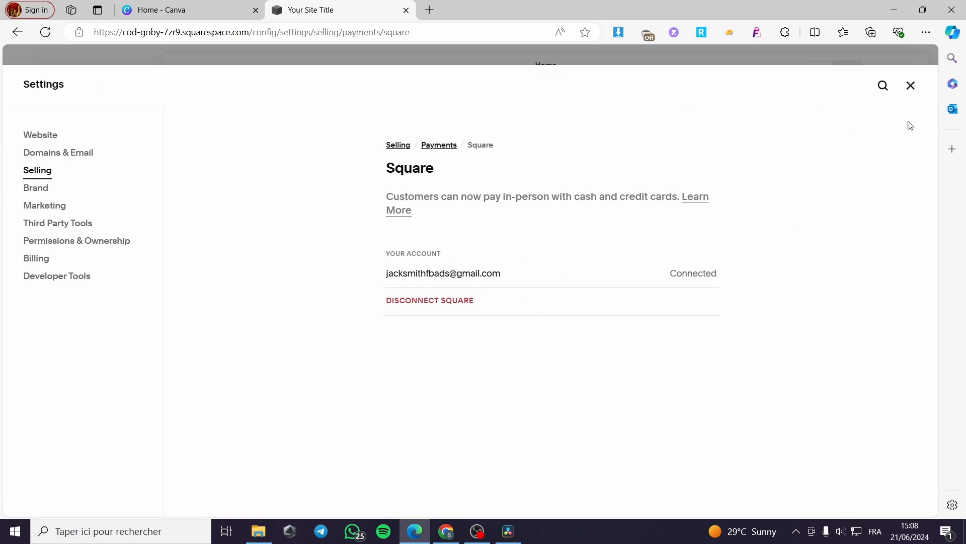
pyautogui.click(912, 86)
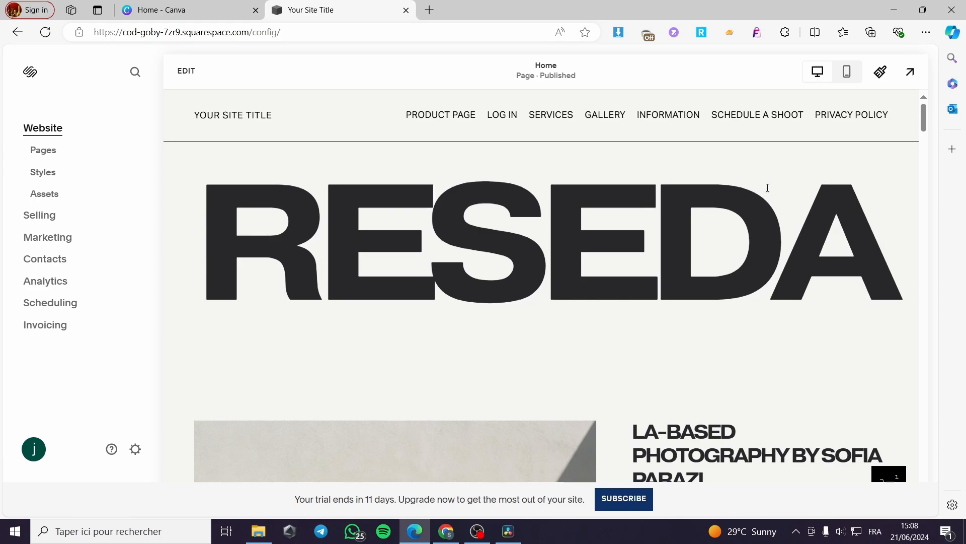
# Open the site's Home page for editing.
pyautogui.scroll(-2, 549, 279)
pyautogui.scroll(2, 619, 277)
pyautogui.click(189, 73)
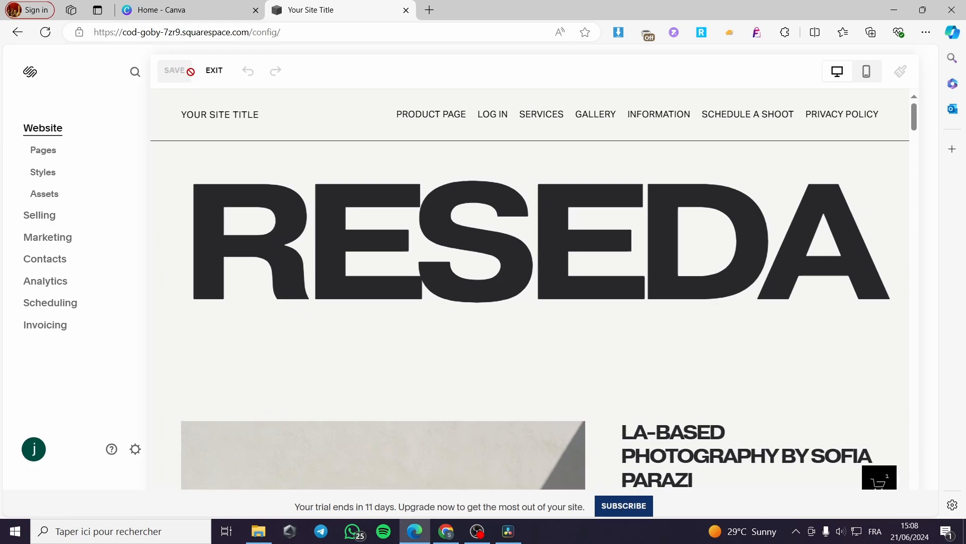
# Add a premium Donation block to the Home page section with the black-and-white coat photo.
pyautogui.scroll(-15, 729, 216)
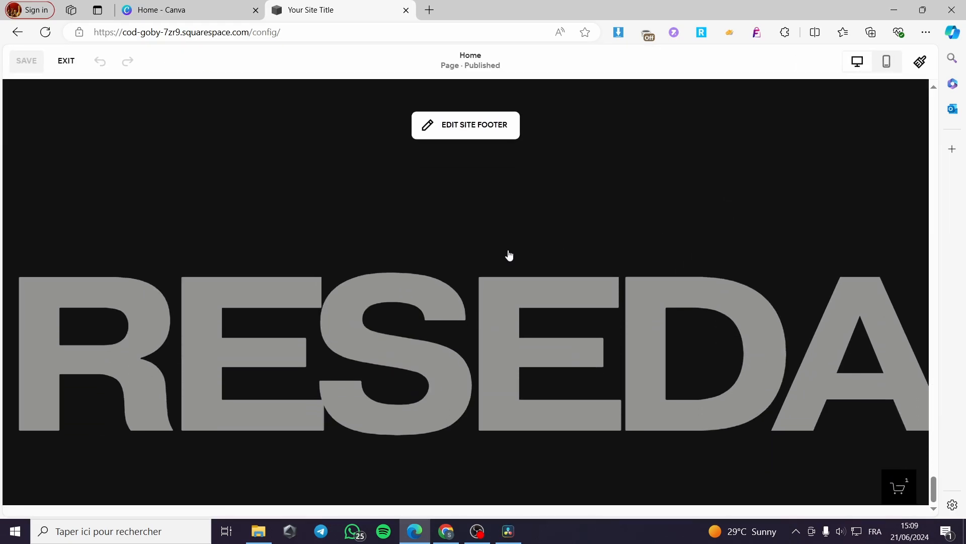
pyautogui.scroll(8, 508, 253)
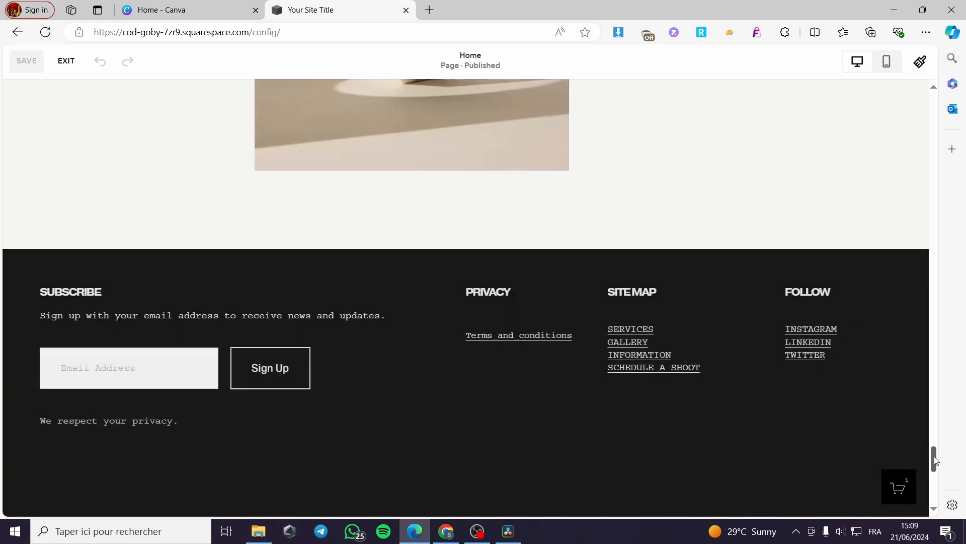
pyautogui.moveTo(934, 456); pyautogui.dragTo(926, 77)
pyautogui.moveTo(598, 115)
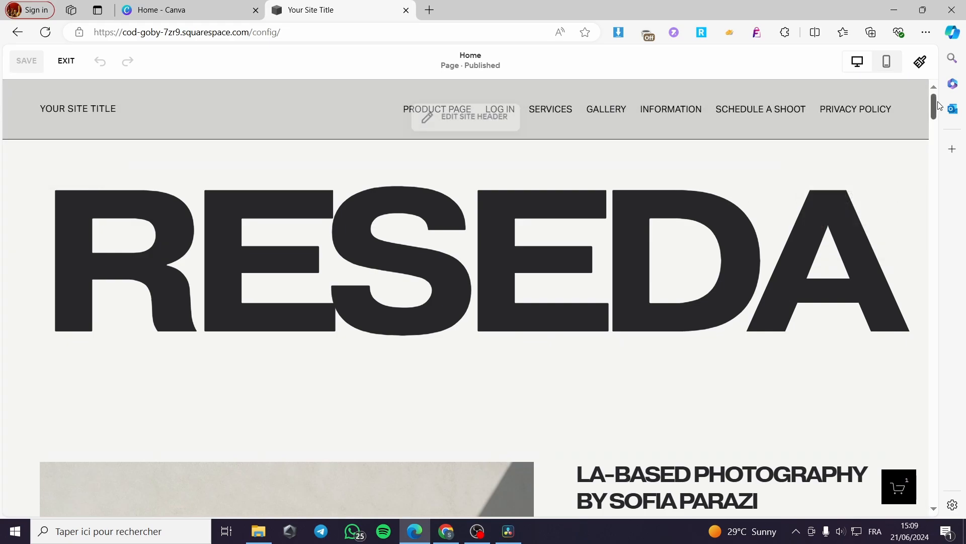
pyautogui.moveTo(934, 103); pyautogui.dragTo(852, 252)
pyautogui.scroll(1, 237, 226)
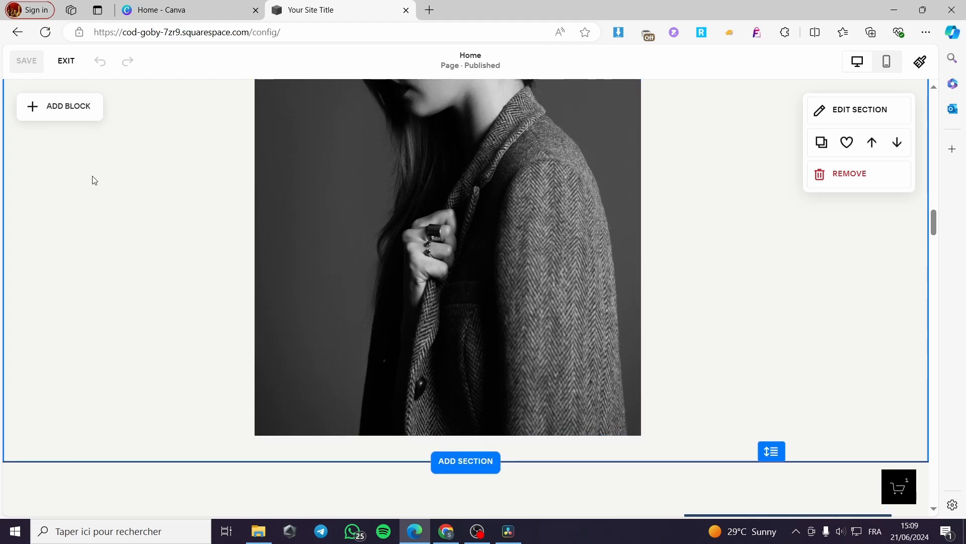
pyautogui.click(37, 112)
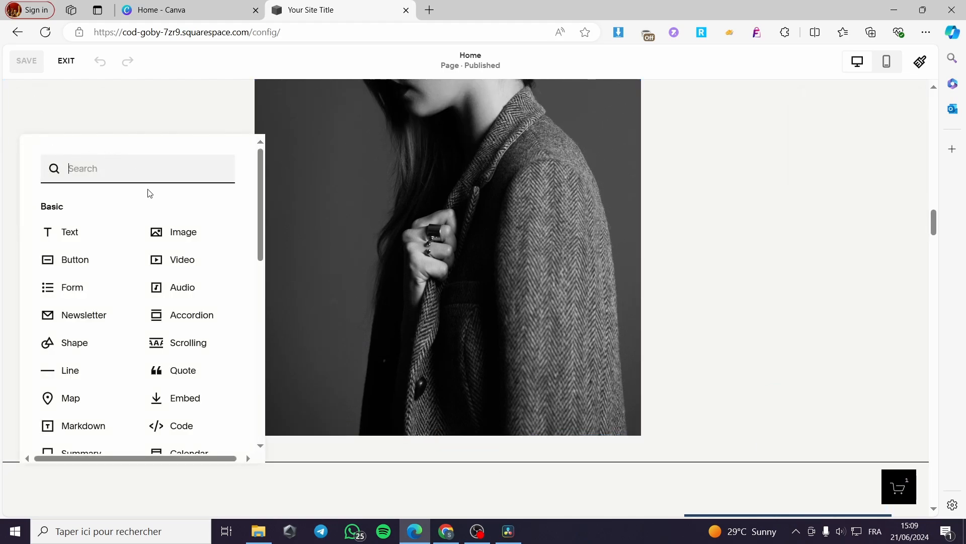
pyautogui.scroll(-8, 162, 201)
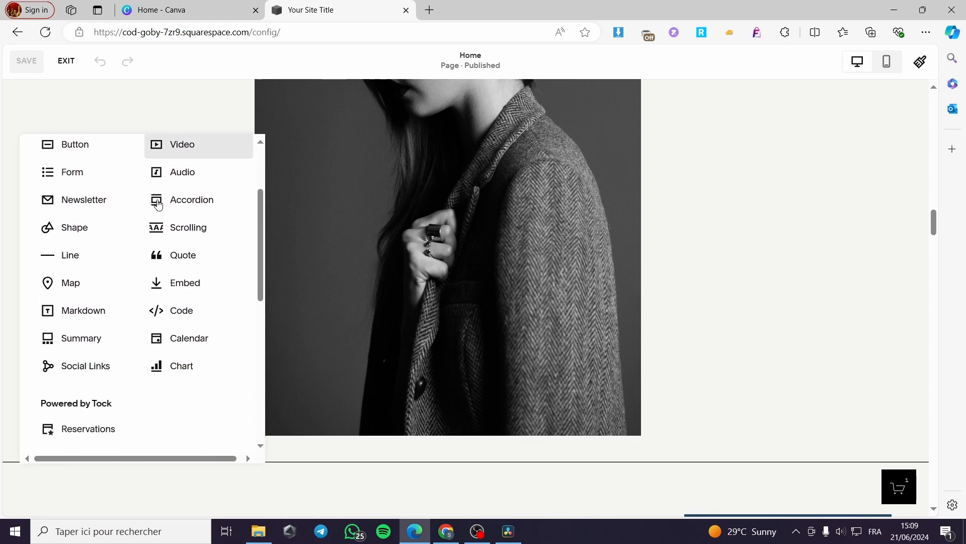
pyautogui.scroll(8, 123, 209)
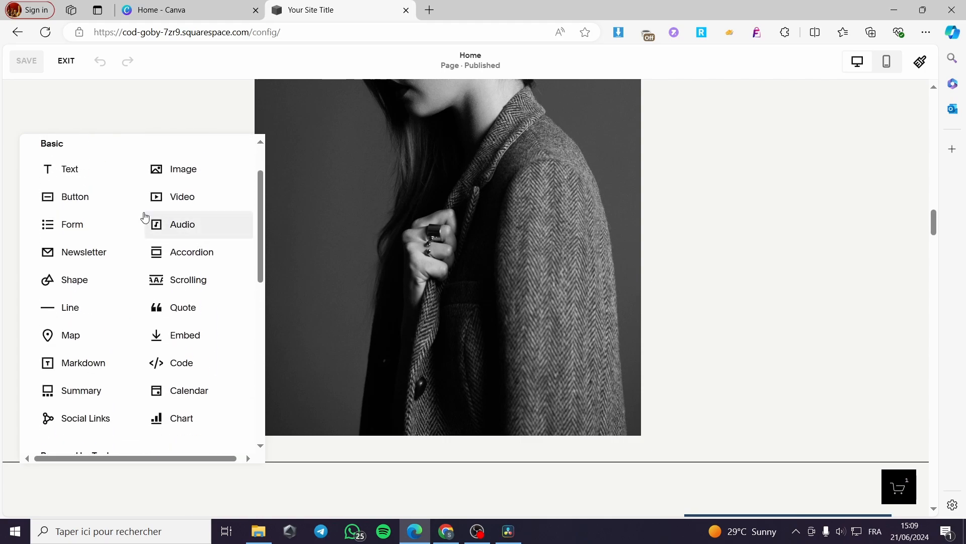
pyautogui.scroll(-8, 77, 208)
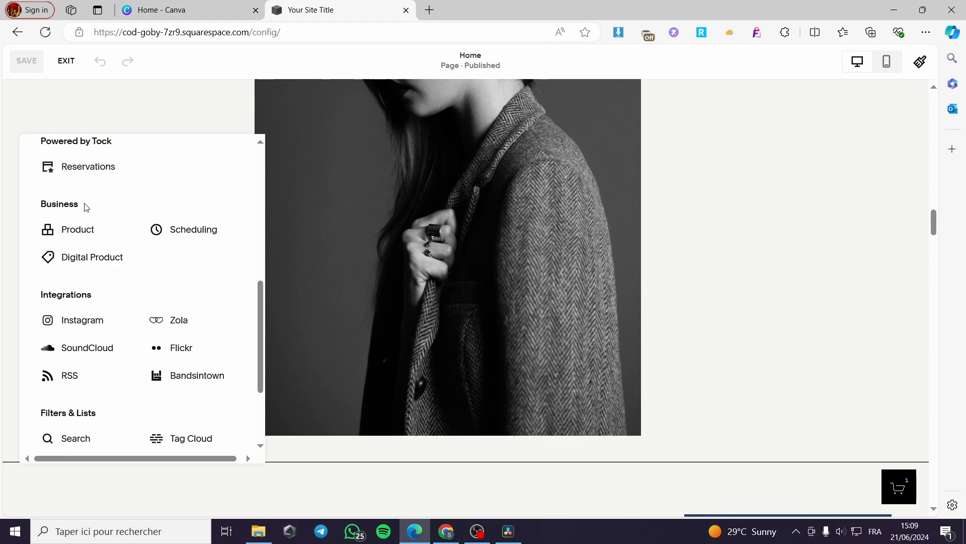
pyautogui.scroll(-3, 104, 207)
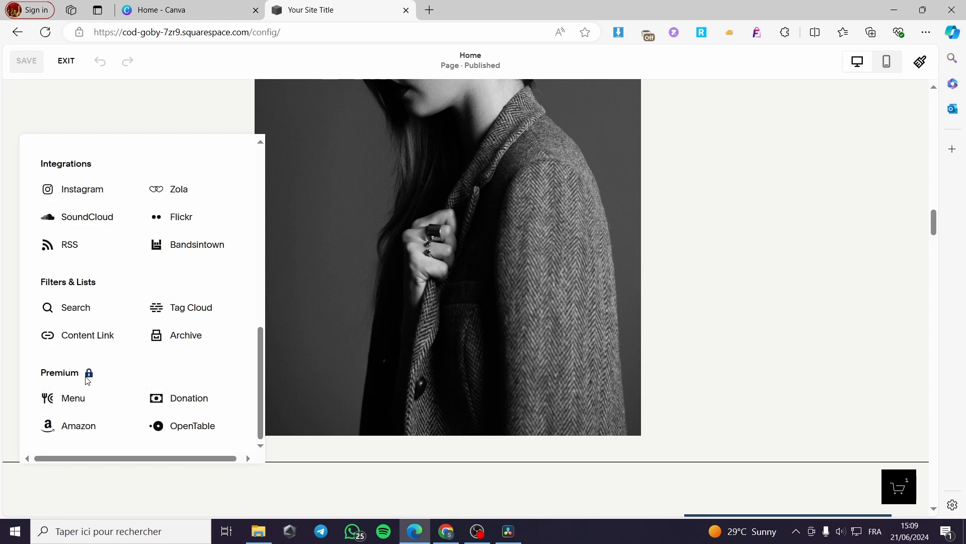
pyautogui.click(169, 402)
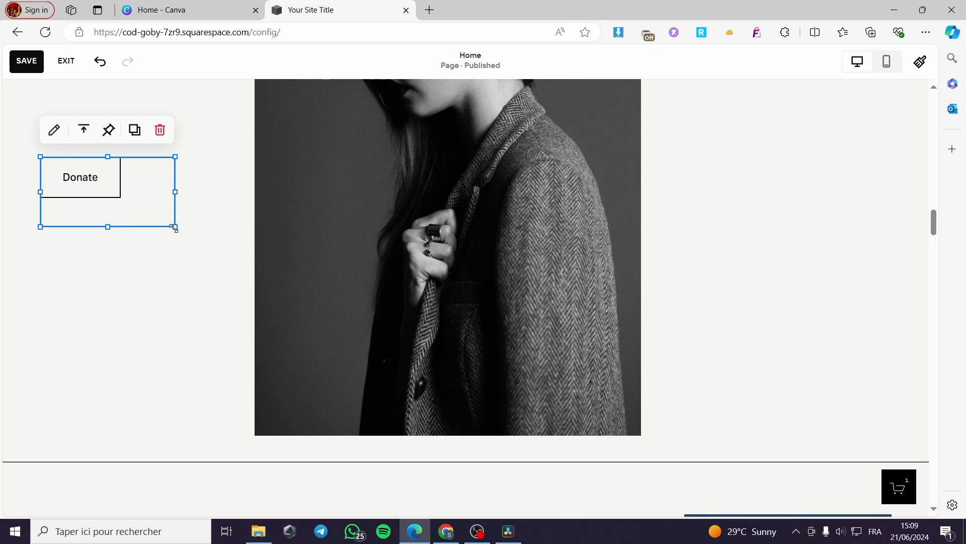
# Enlarge the Donation block and move it to the empty space right of the coat photo, near the section's lower edge.
pyautogui.moveTo(176, 228); pyautogui.dragTo(225, 270)
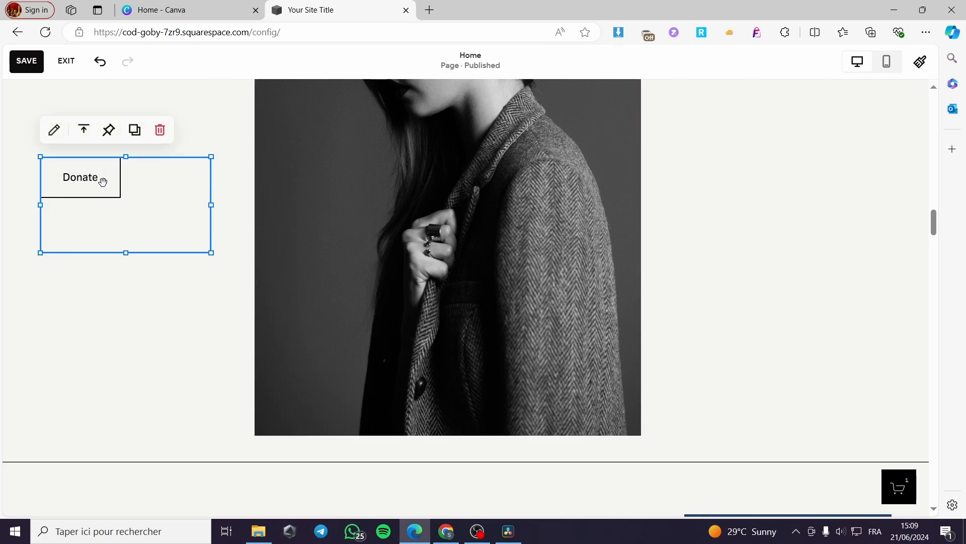
pyautogui.moveTo(101, 181); pyautogui.dragTo(781, 366)
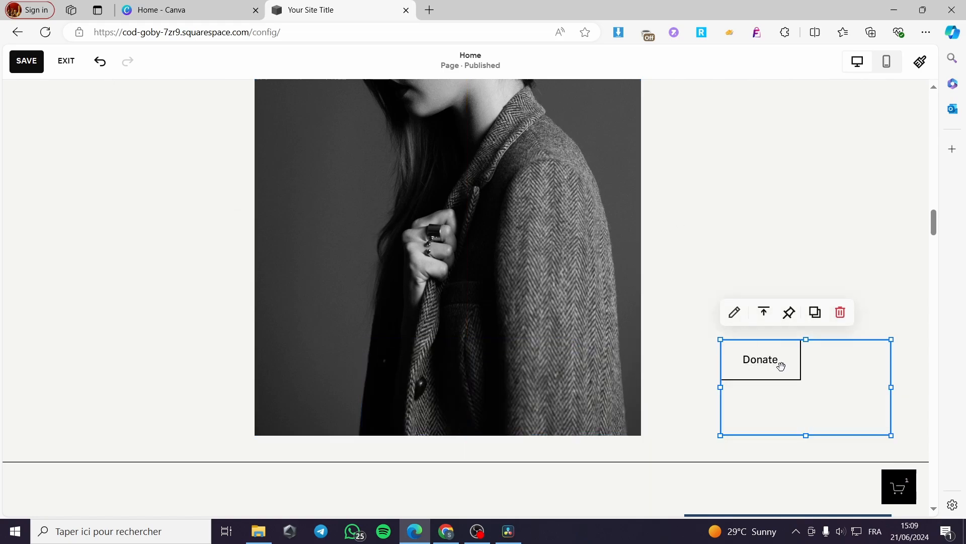
# Save the page by going to the Donation block's payment processor setup, check the connected processors, and close the settings.
pyautogui.click(735, 314)
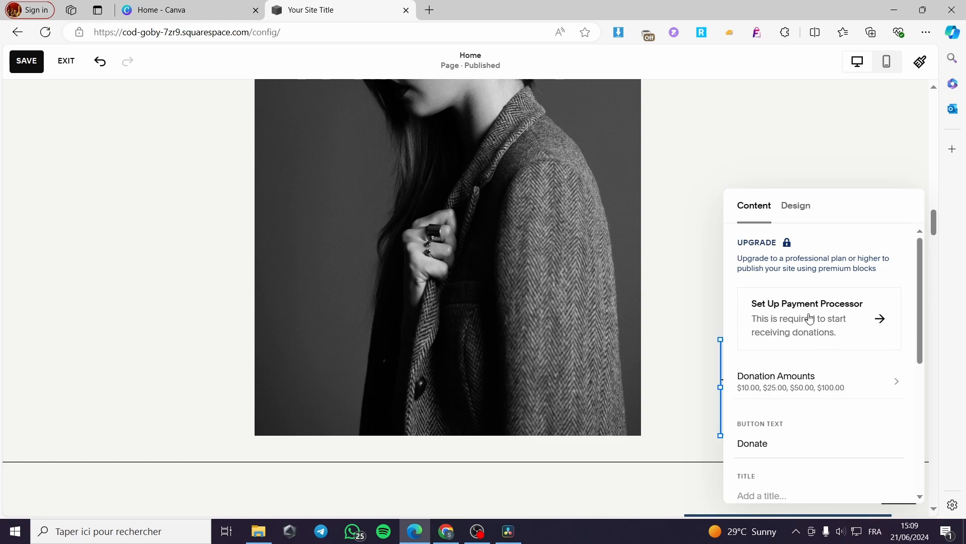
pyautogui.click(837, 316)
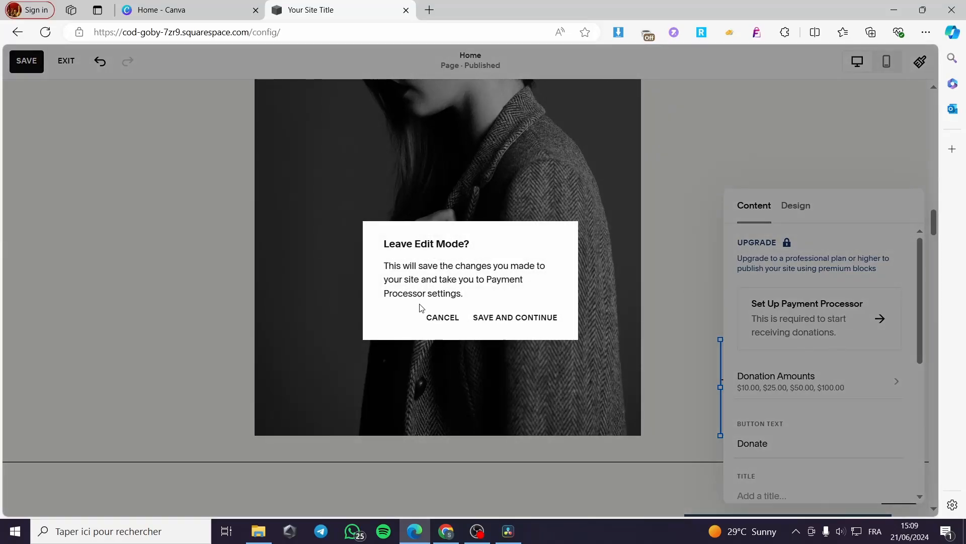
pyautogui.click(511, 324)
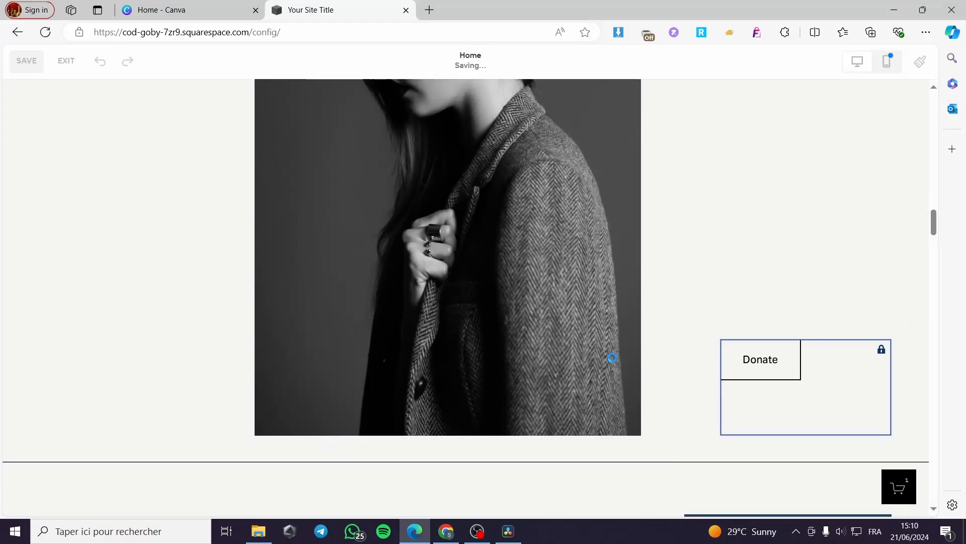
pyautogui.scroll(-4, 497, 377)
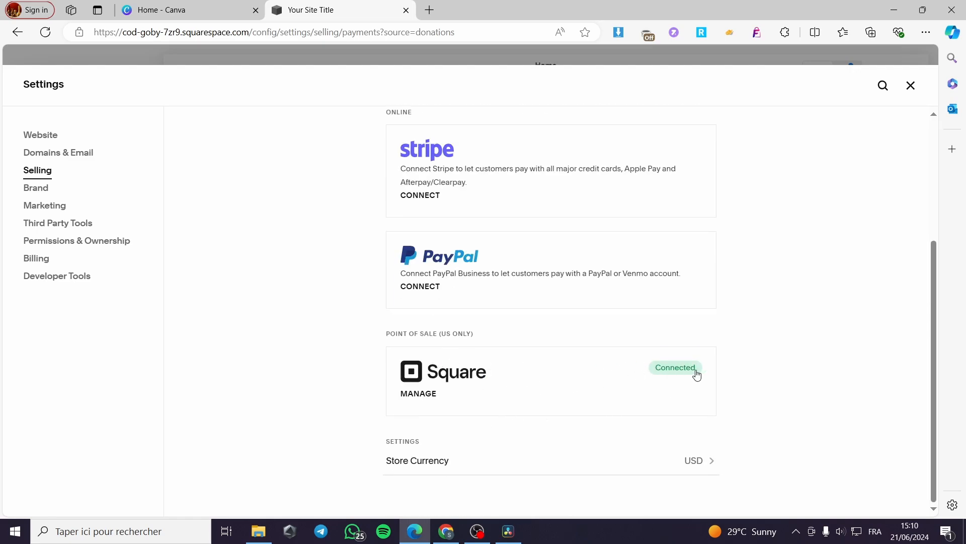
pyautogui.click(911, 86)
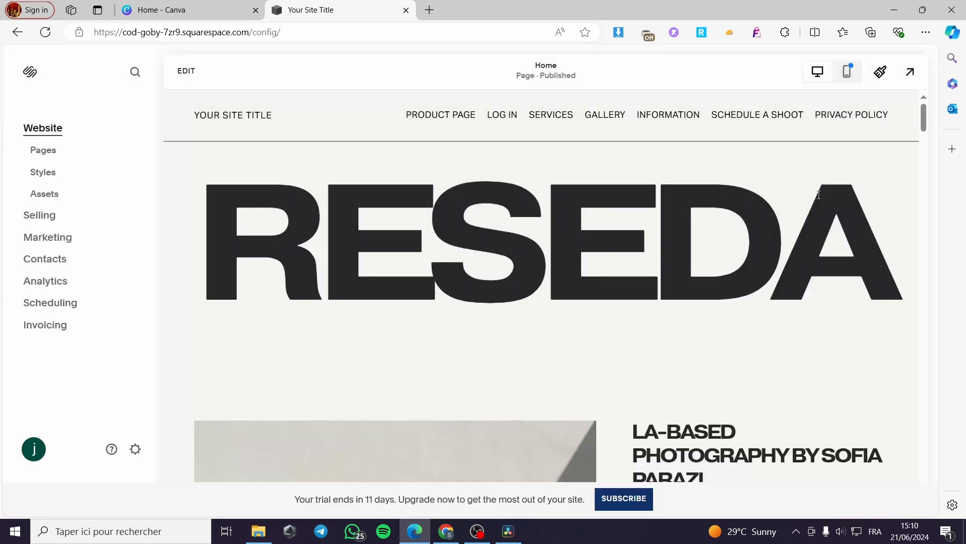
# Reopen the Home page for editing and open the content settings of the Donation block beside the coat photo.
pyautogui.scroll(-20, 653, 380)
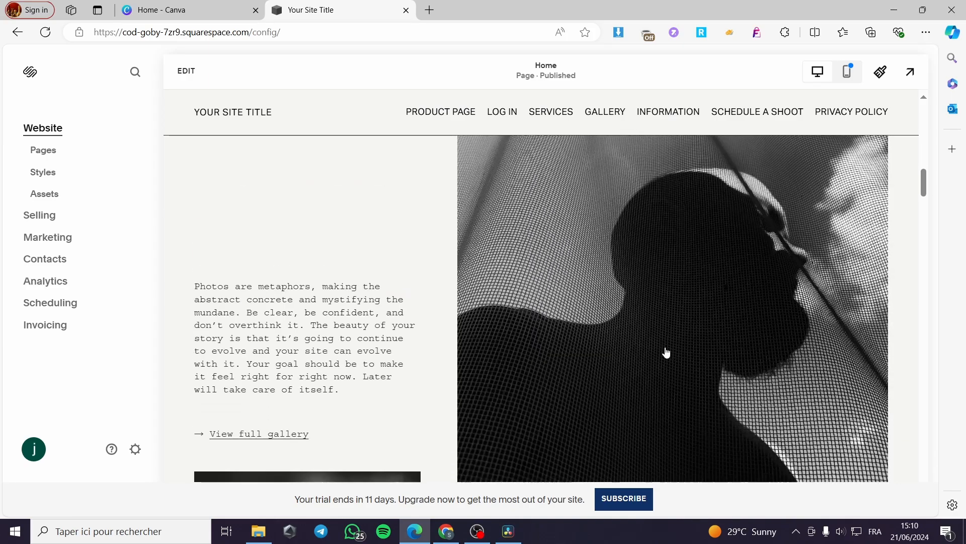
pyautogui.scroll(-5, 665, 340)
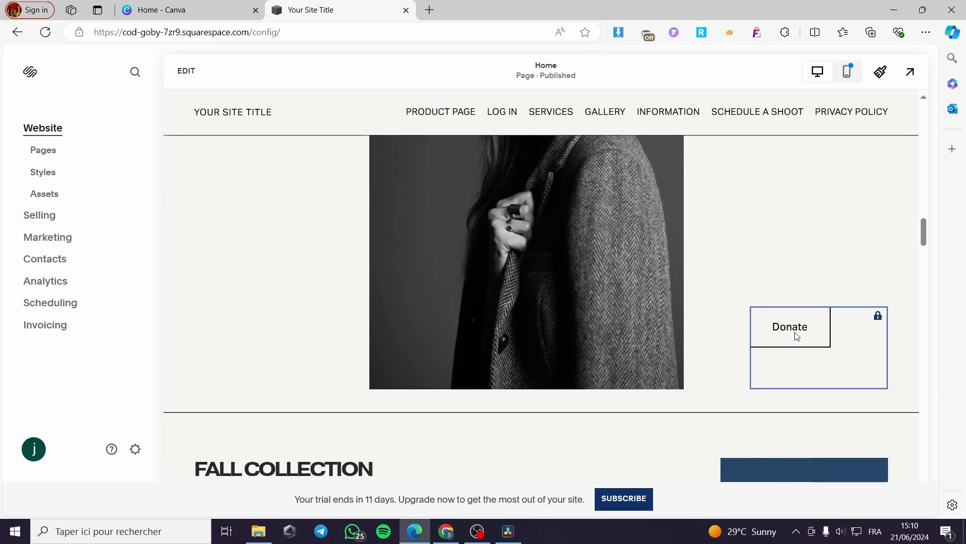
pyautogui.click(186, 70)
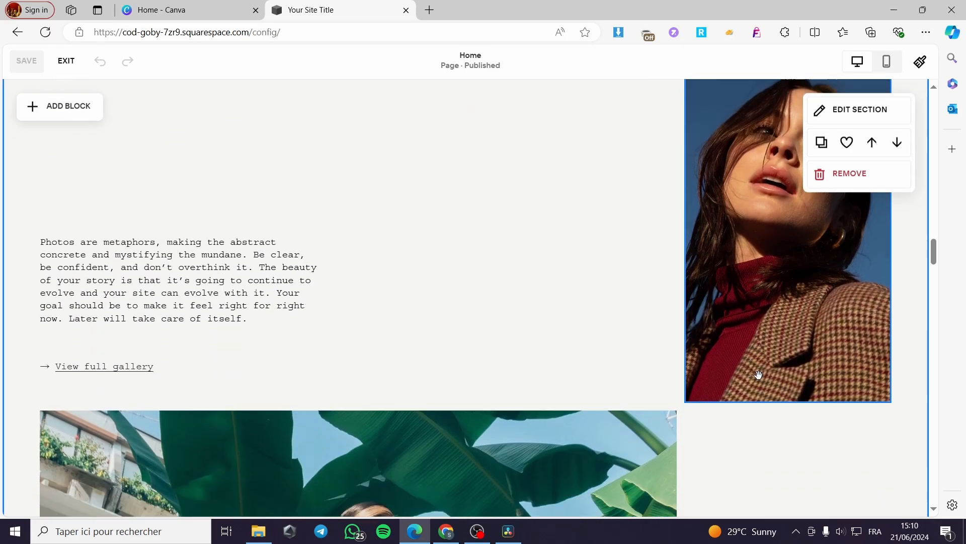
pyautogui.scroll(6, 780, 403)
pyautogui.scroll(-2, 789, 410)
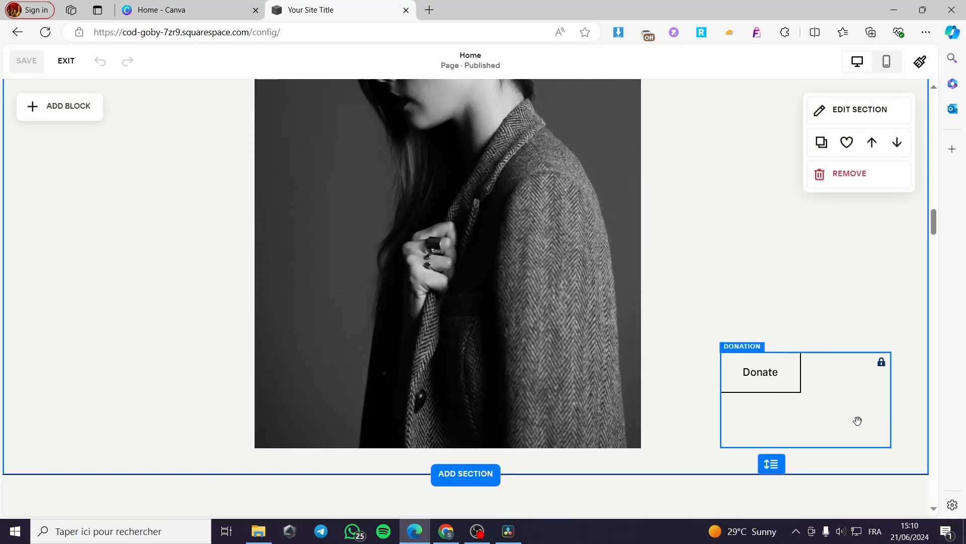
pyautogui.click(800, 406)
pyautogui.click(735, 325)
pyautogui.scroll(-2, 780, 343)
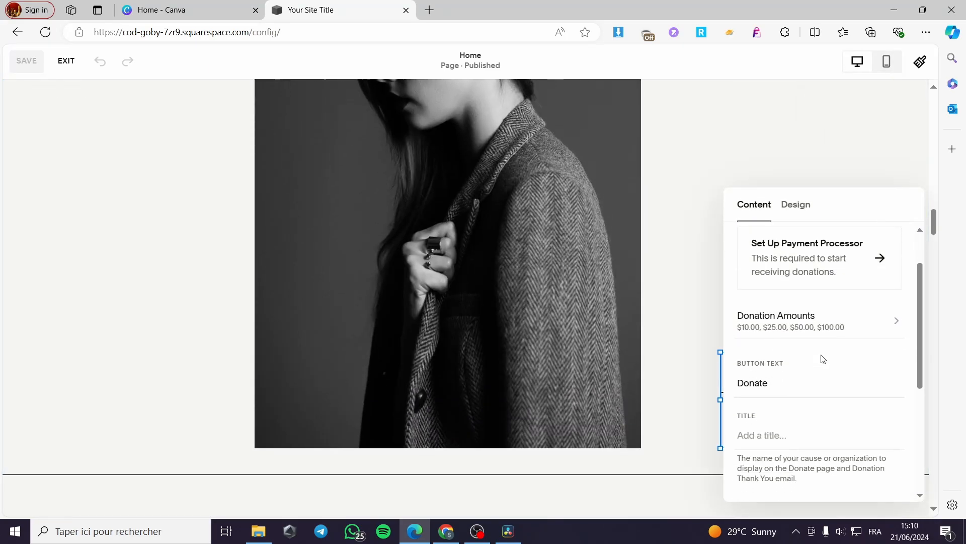
# Label the Donation block's $10.00 amount "One Meal+water Bottle".
pyautogui.click(829, 324)
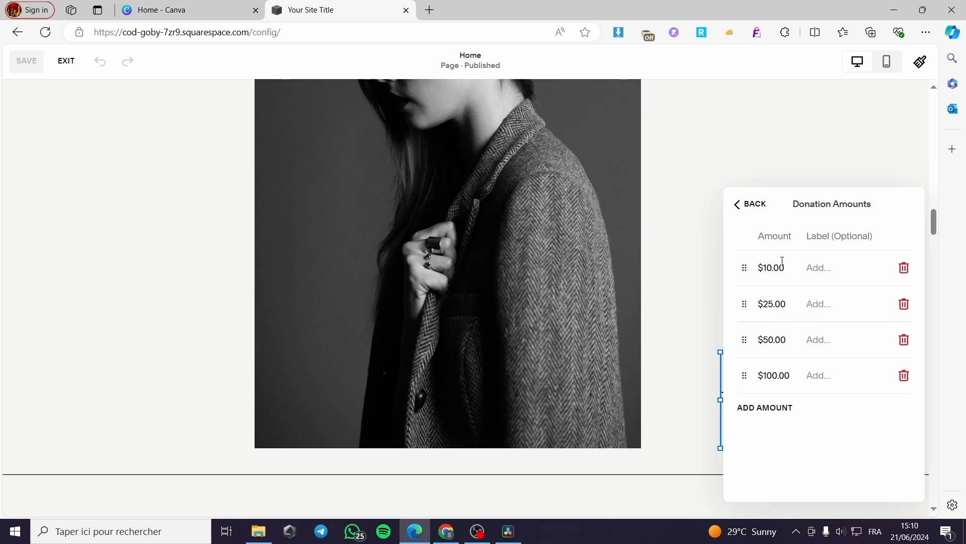
pyautogui.write('O')
pyautogui.write('ter Bottle')
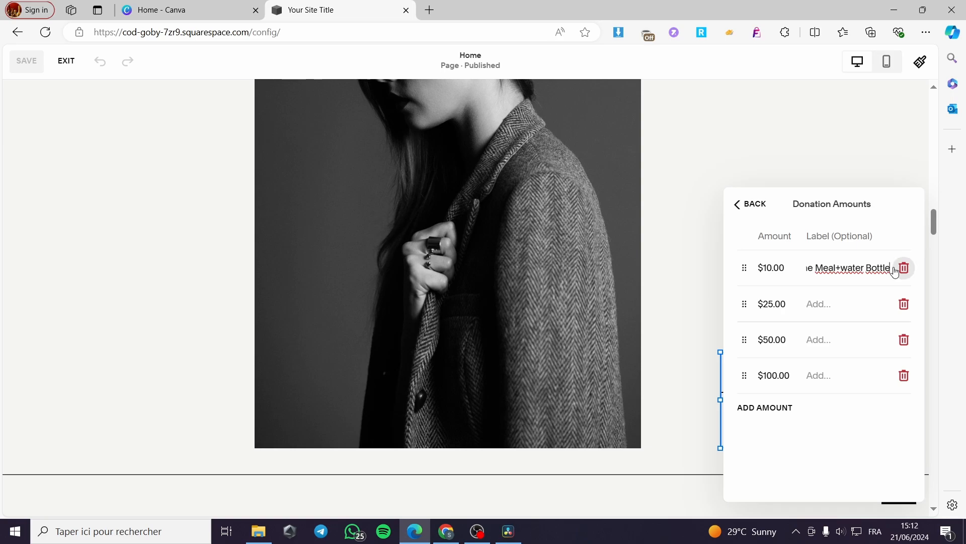
# Copy the $10.00 label to the $25.00 donation amount and change it to "Two Meals+water Bottle".
pyautogui.moveTo(890, 267); pyautogui.dragTo(766, 272)
pyautogui.hotkey('ctrl', 'c')
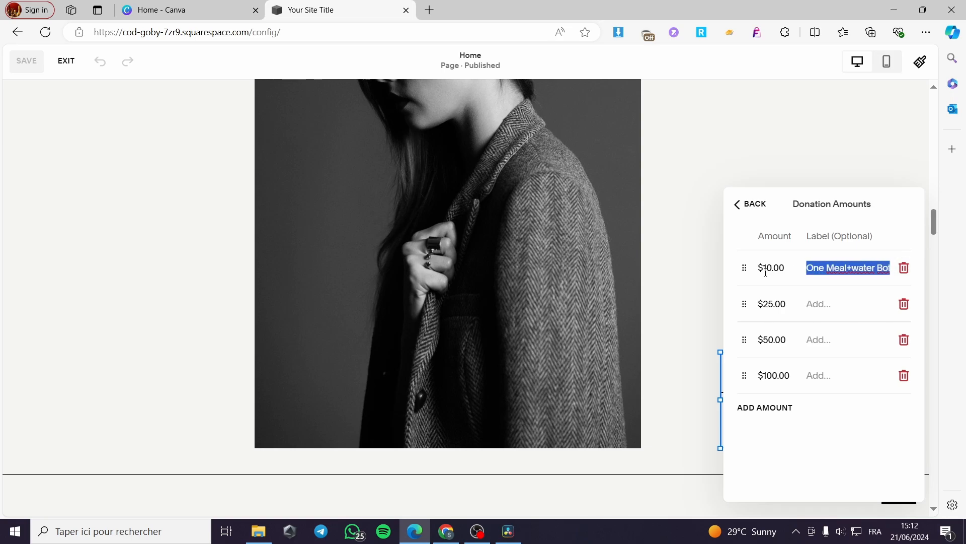
pyautogui.click(840, 304)
pyautogui.hotkey('ctrl', 'v')
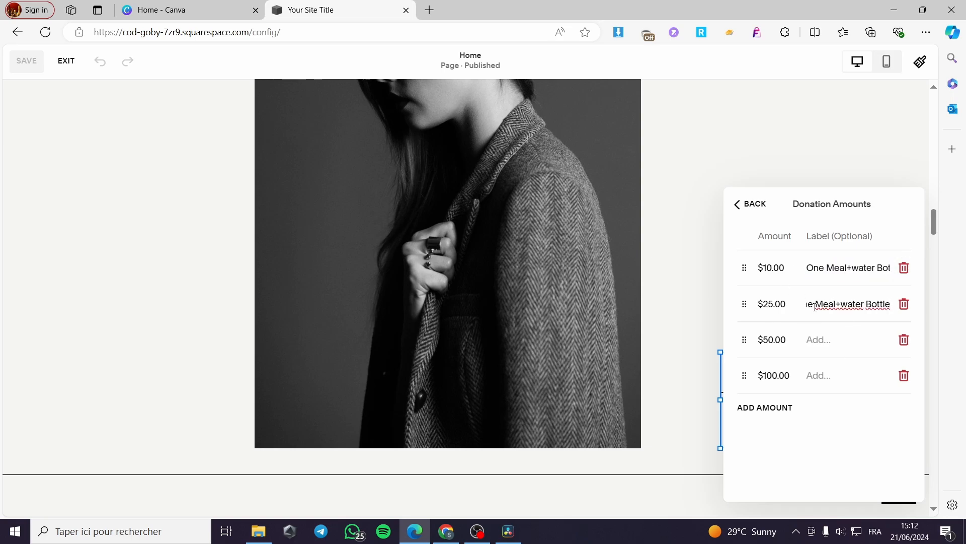
pyautogui.moveTo(816, 306); pyautogui.dragTo(795, 305)
pyautogui.write('Twi')
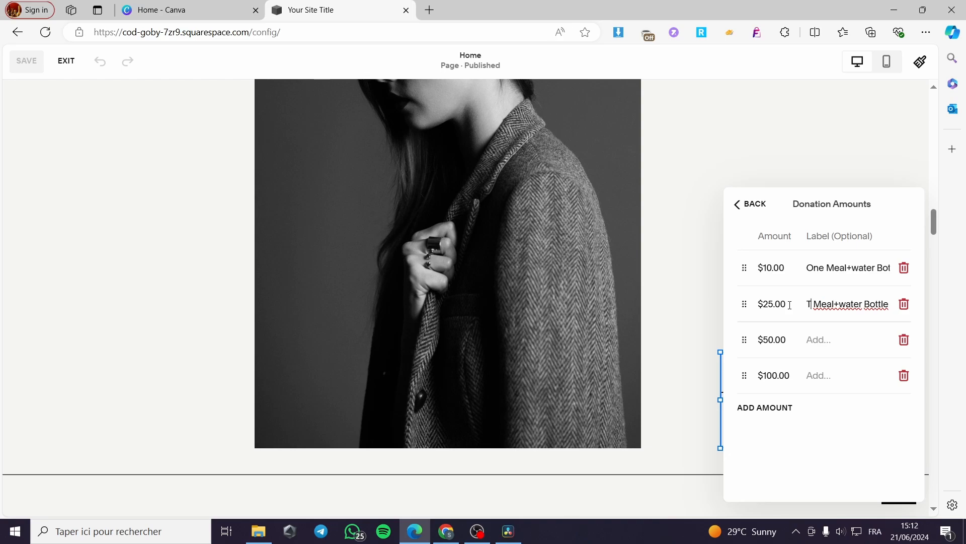
pyautogui.press('BackSpace')
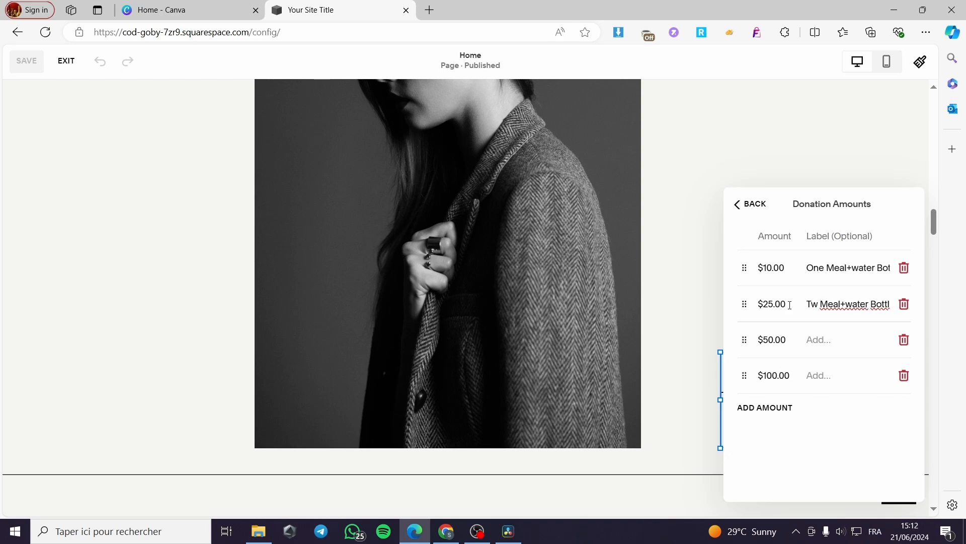
pyautogui.write('o')
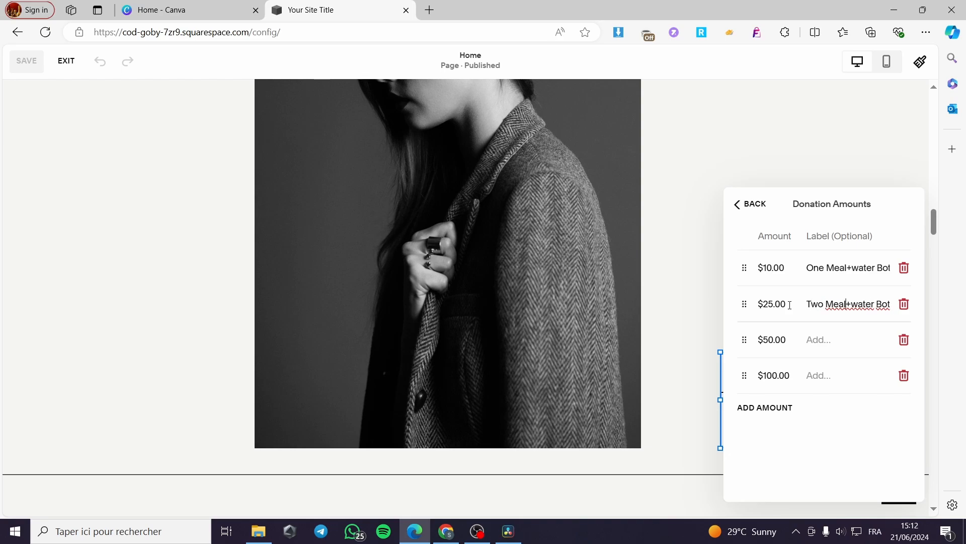
pyautogui.write('s')
# Copy the $25.00 label to the $50.00 donation amount and change it to "Three Meals+water Bottle".
pyautogui.moveTo(811, 309); pyautogui.dragTo(911, 305)
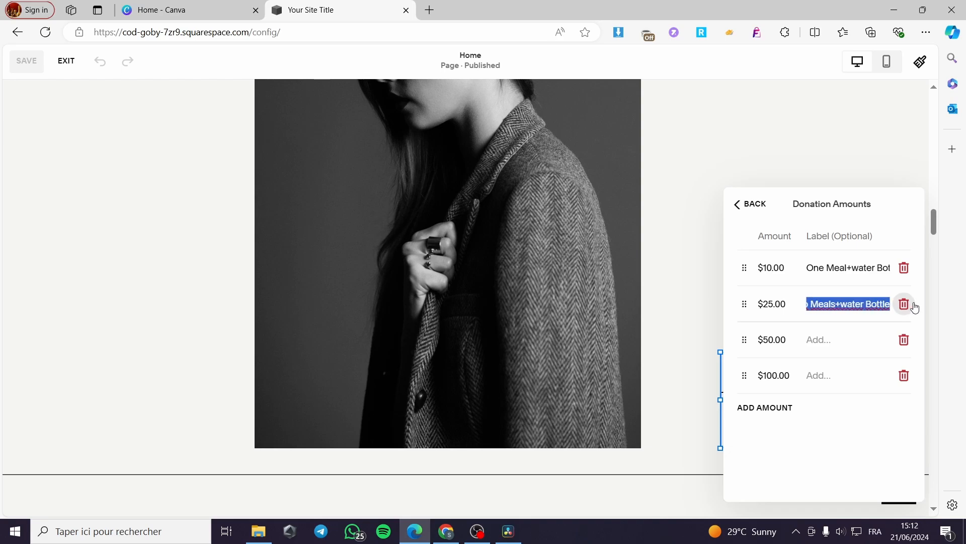
pyautogui.hotkey('ctrl', 'c')
pyautogui.click(814, 340)
pyautogui.hotkey('ctrl', 'v')
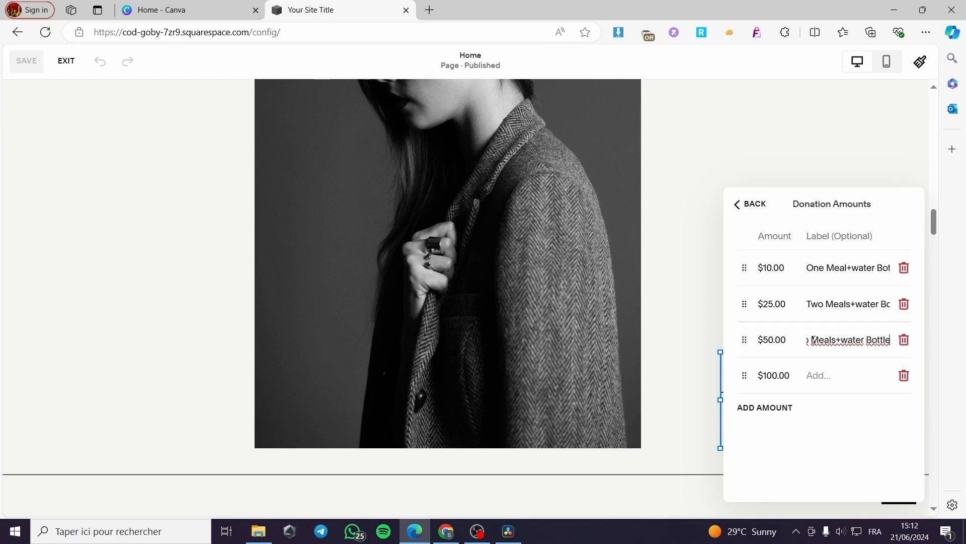
pyautogui.write('Three')
# Copy the $50.00 label to the $100.00 donation amount and change it to "Foor Meals+water Bottle".
pyautogui.click(839, 375)
pyautogui.moveTo(808, 339); pyautogui.dragTo(910, 339)
pyautogui.hotkey('ctrl', 'c')
pyautogui.click(839, 375)
pyautogui.hotkey('ctrl', 'v')
pyautogui.moveTo(810, 375); pyautogui.dragTo(748, 377)
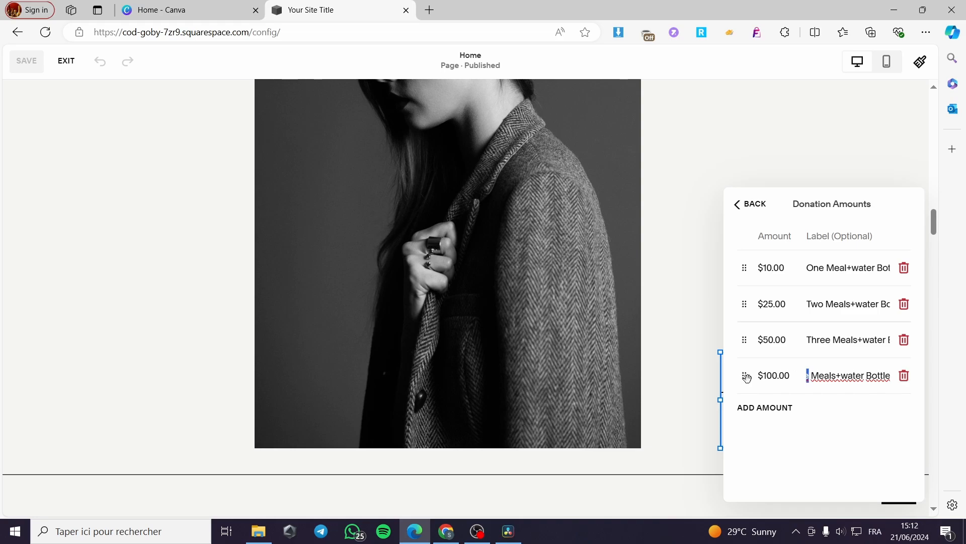
pyautogui.write('foor')
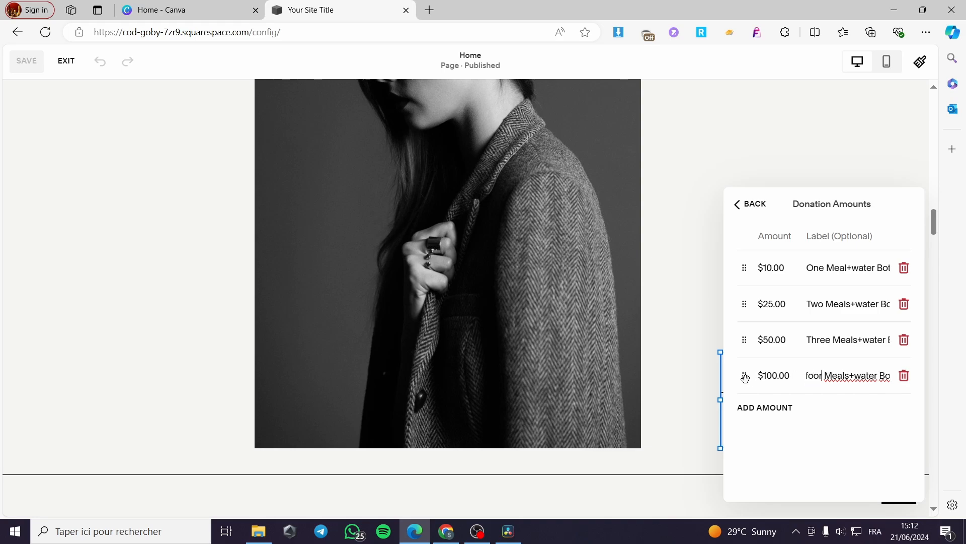
pyautogui.press('Home')
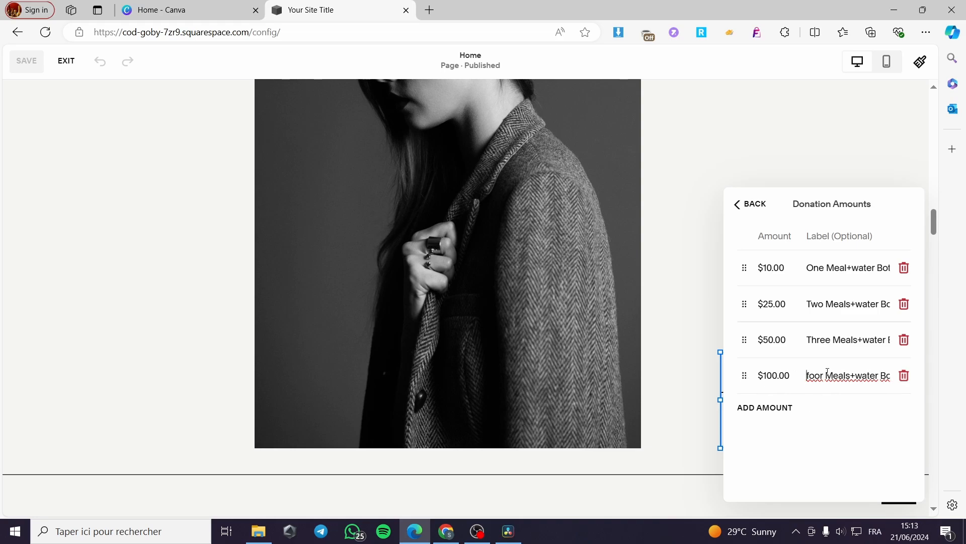
pyautogui.press('Delete')
pyautogui.write('F')
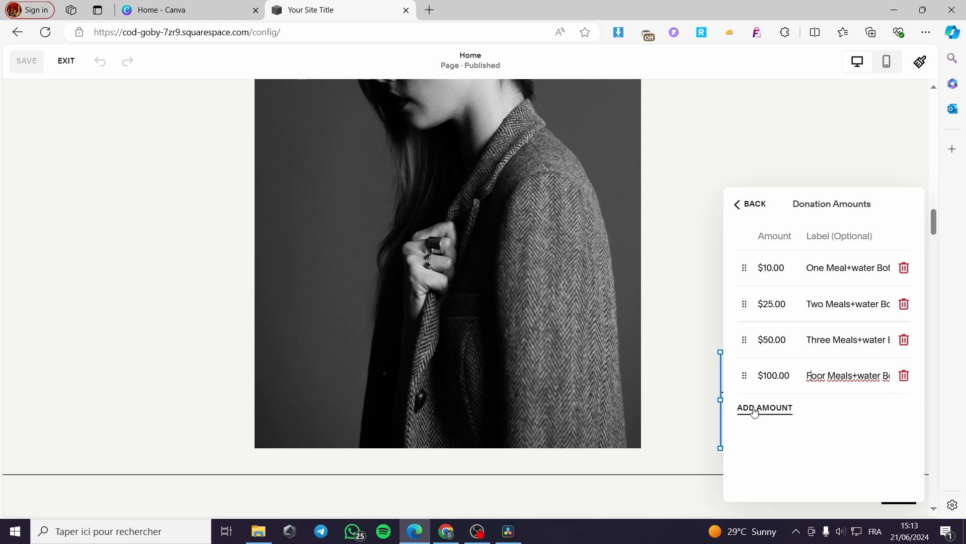
# Return to the Donation block's content settings and enter "Donate for a charity for food providers" as the title.
pyautogui.click(753, 205)
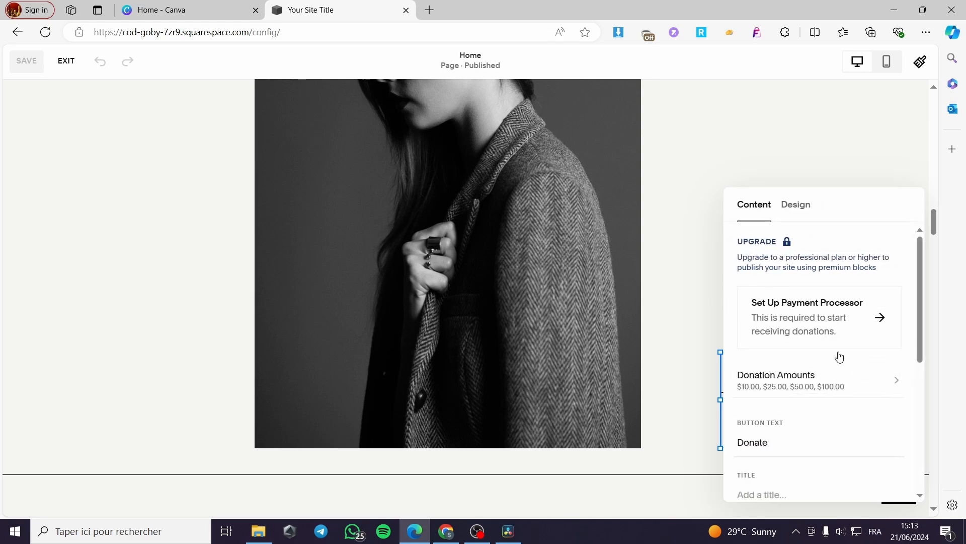
pyautogui.scroll(-3, 834, 427)
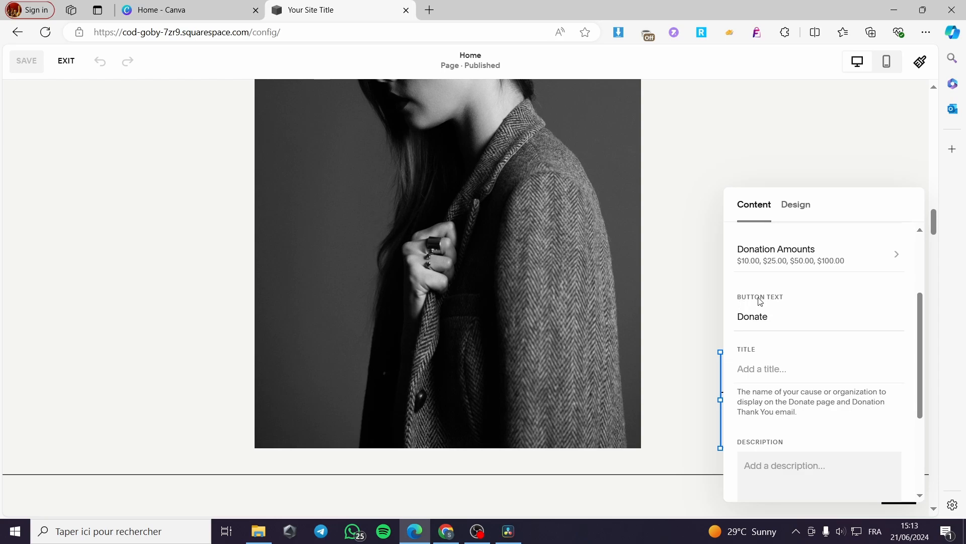
pyautogui.moveTo(835, 194); pyautogui.dragTo(567, 166)
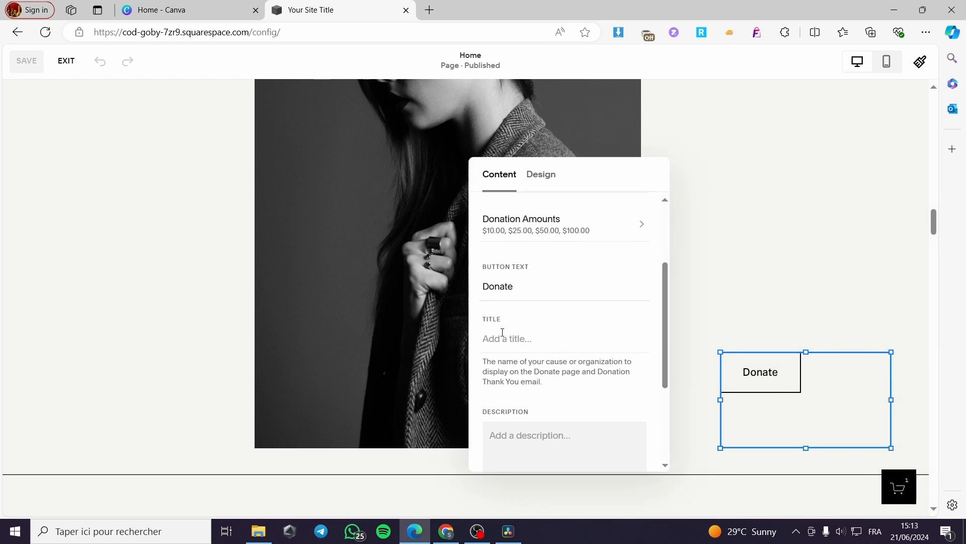
pyautogui.click(524, 338)
pyautogui.write('Donate for a char')
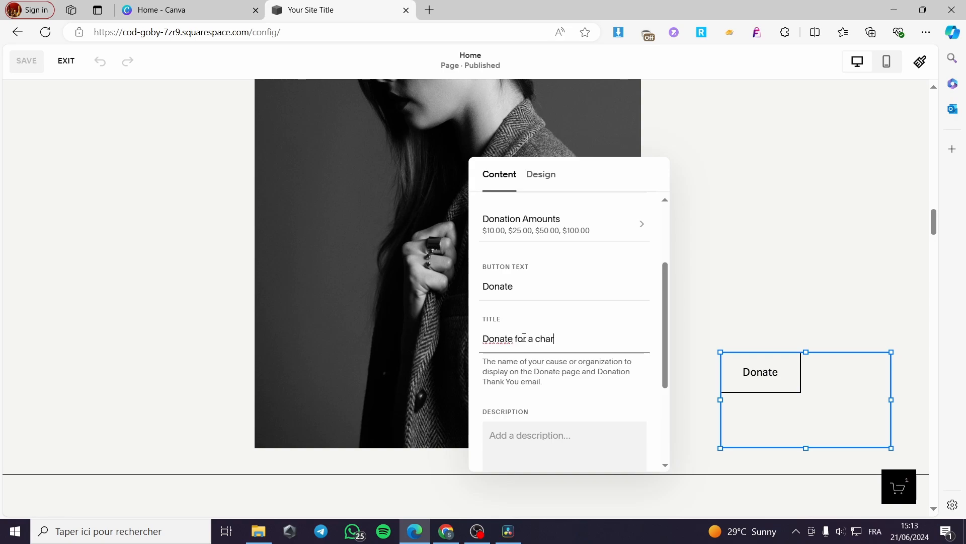
pyautogui.write('ity f')
pyautogui.write('or food providers')
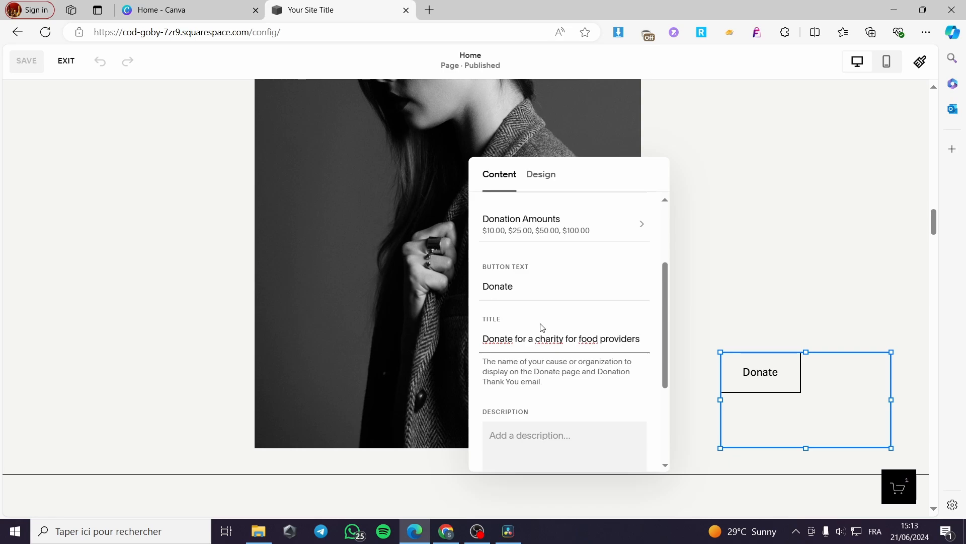
# Copy the Donation block's title text into its description.
pyautogui.click(580, 381)
pyautogui.scroll(-3, 553, 352)
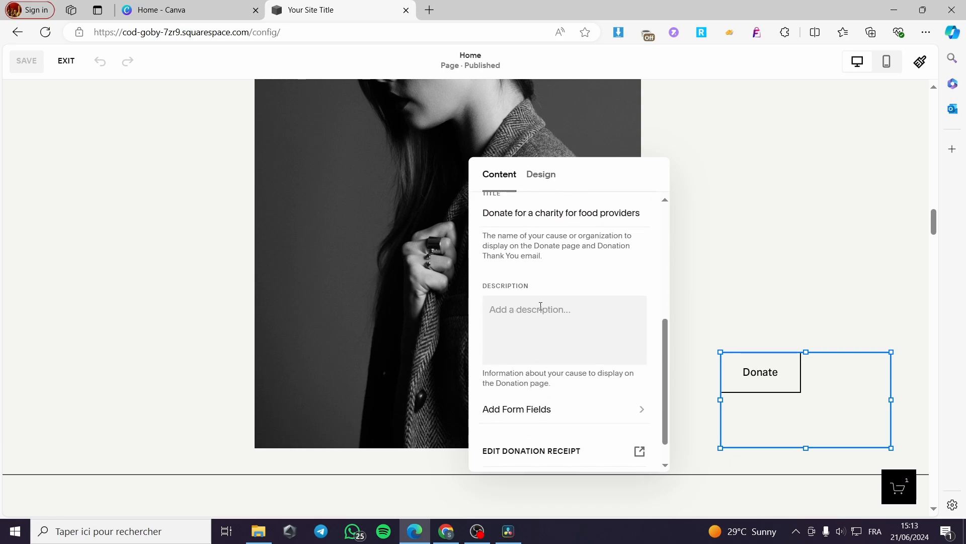
pyautogui.scroll(3, 541, 306)
pyautogui.moveTo(486, 338); pyautogui.dragTo(656, 344)
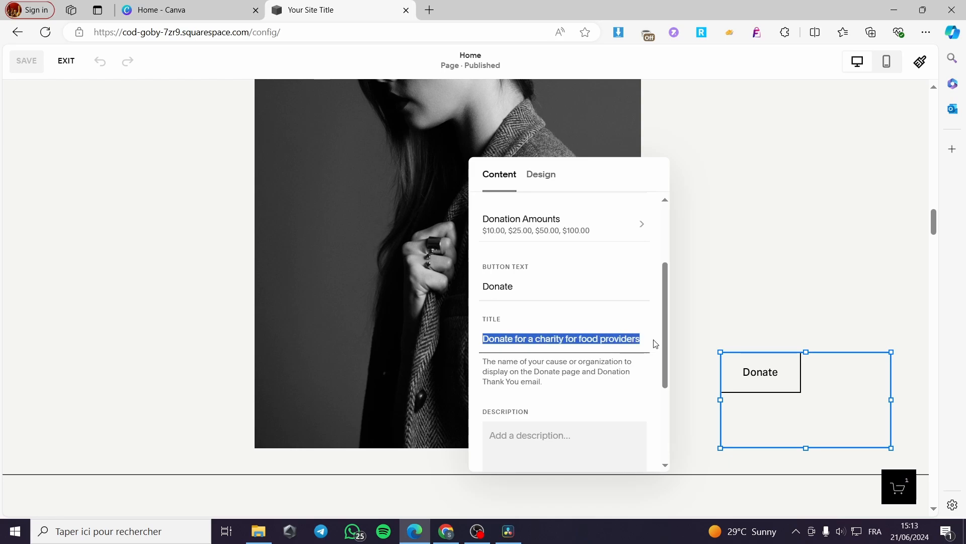
pyautogui.hotkey('ctrl', 'c')
pyautogui.click(580, 428)
pyautogui.hotkey('ctrl', 'v')
# Add a Name form field to the Donation block, label it "Donate for a charity for food providers", and return to the content settings.
pyautogui.scroll(-3, 559, 402)
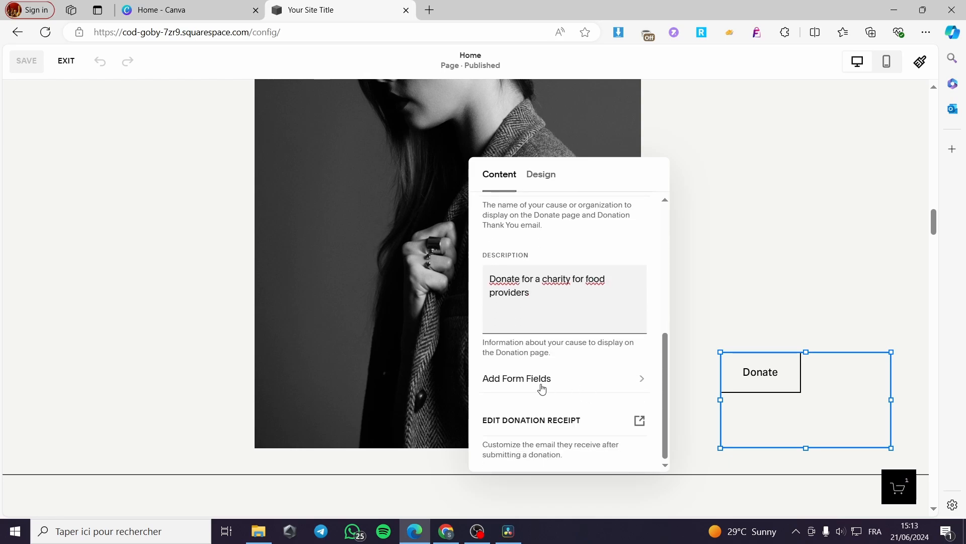
pyautogui.click(494, 381)
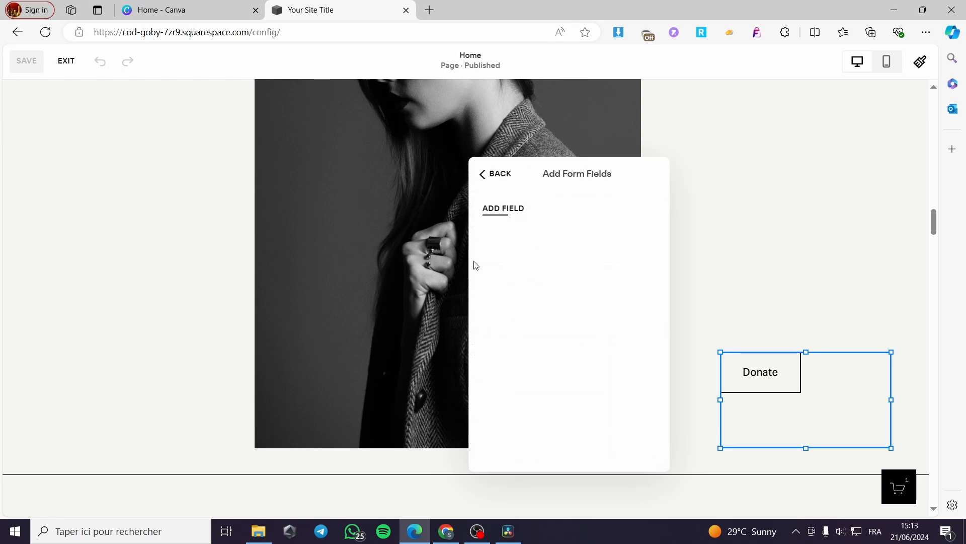
pyautogui.click(509, 209)
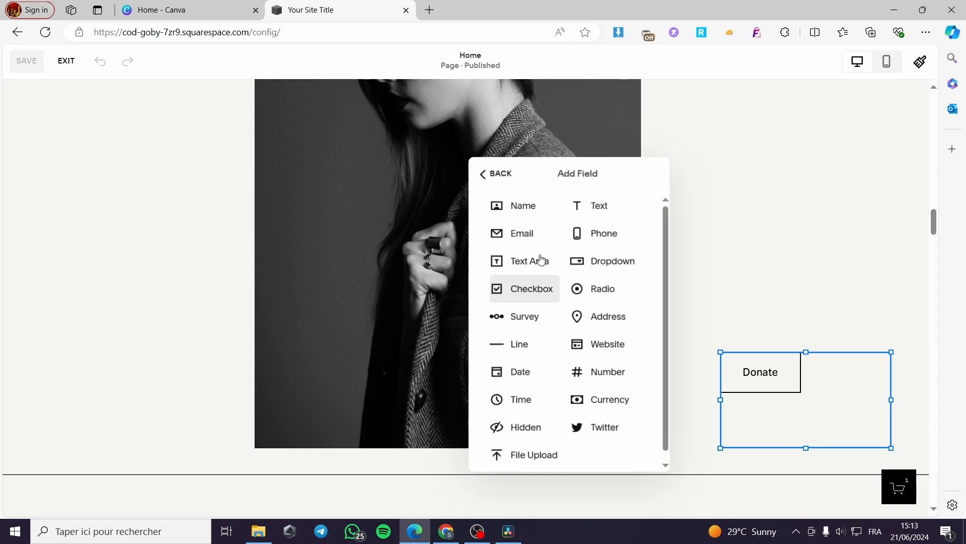
pyautogui.click(521, 207)
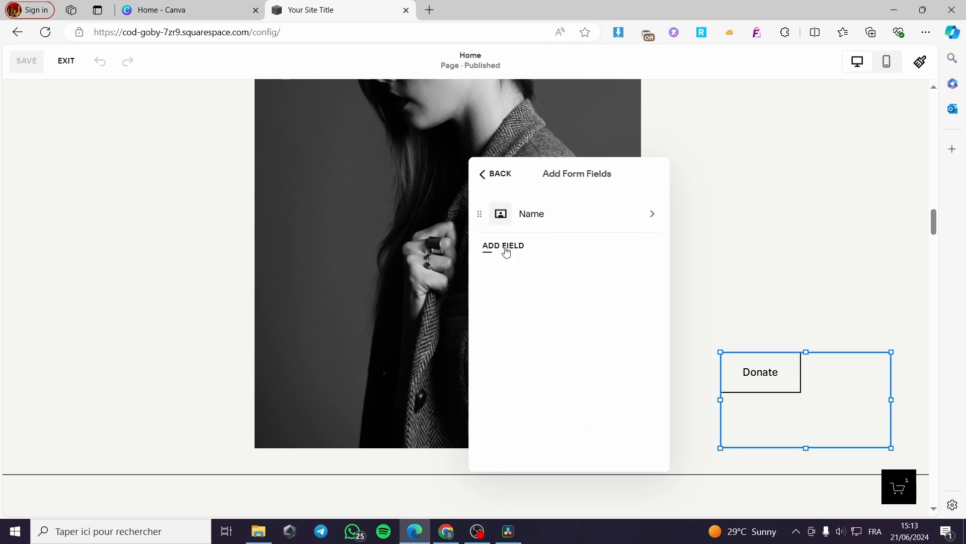
pyautogui.click(544, 219)
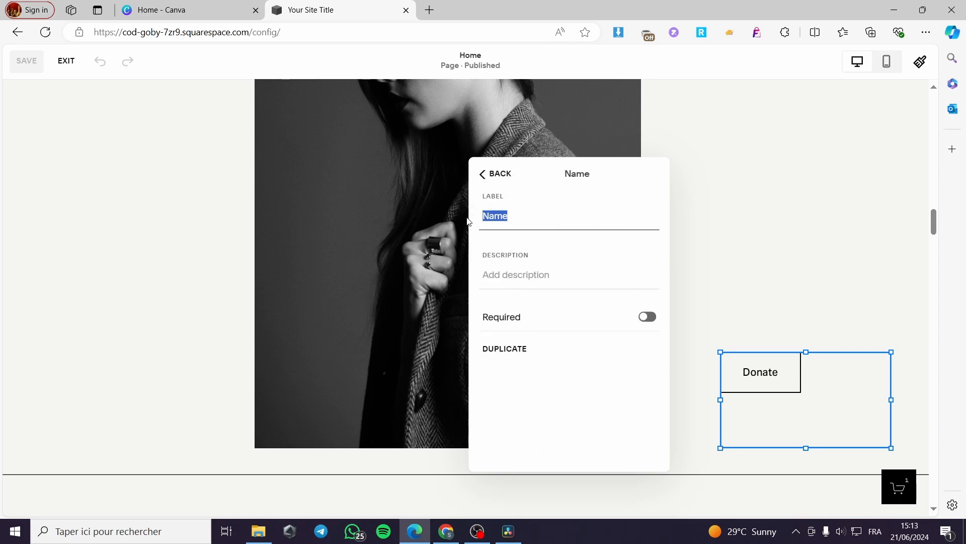
pyautogui.hotkey('ctrl', 'v')
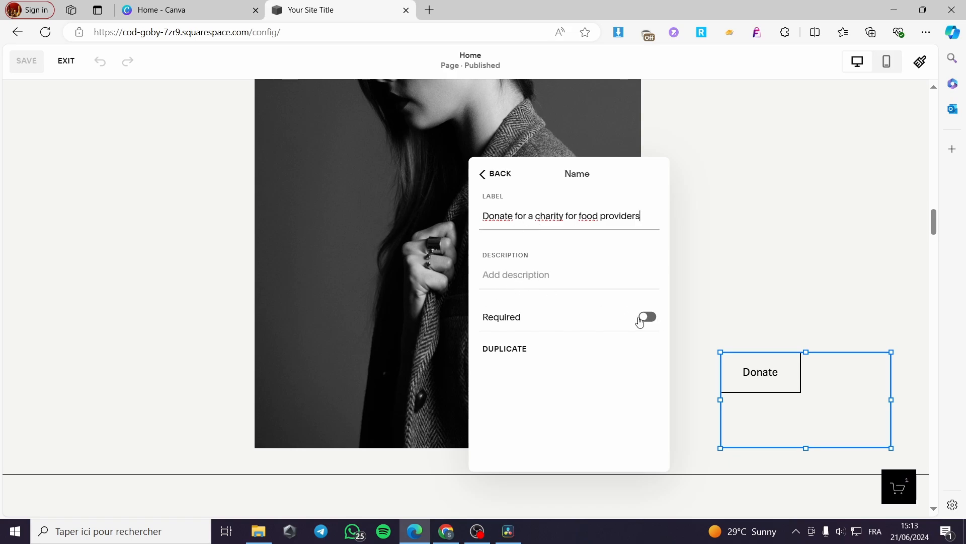
pyautogui.click(490, 180)
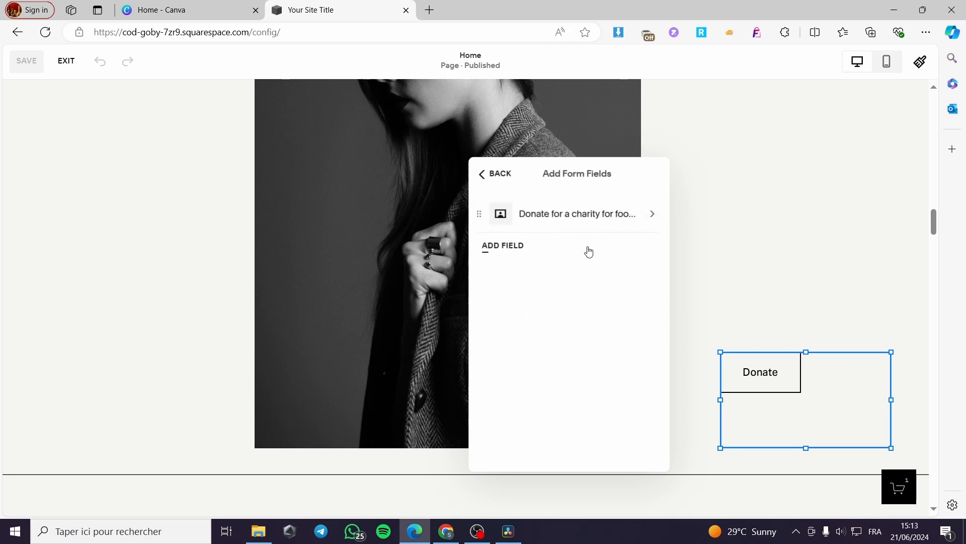
pyautogui.click(519, 245)
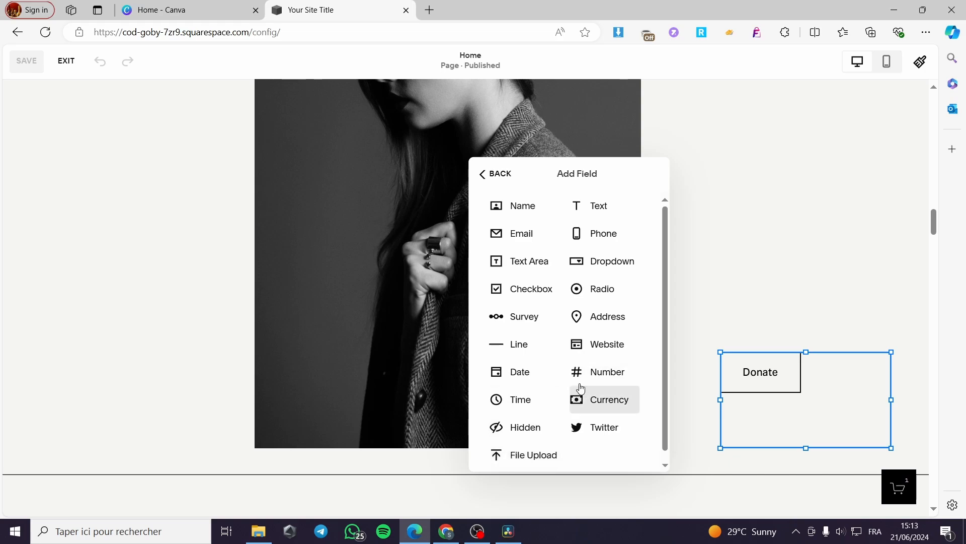
pyautogui.click(497, 174)
pyautogui.click(498, 176)
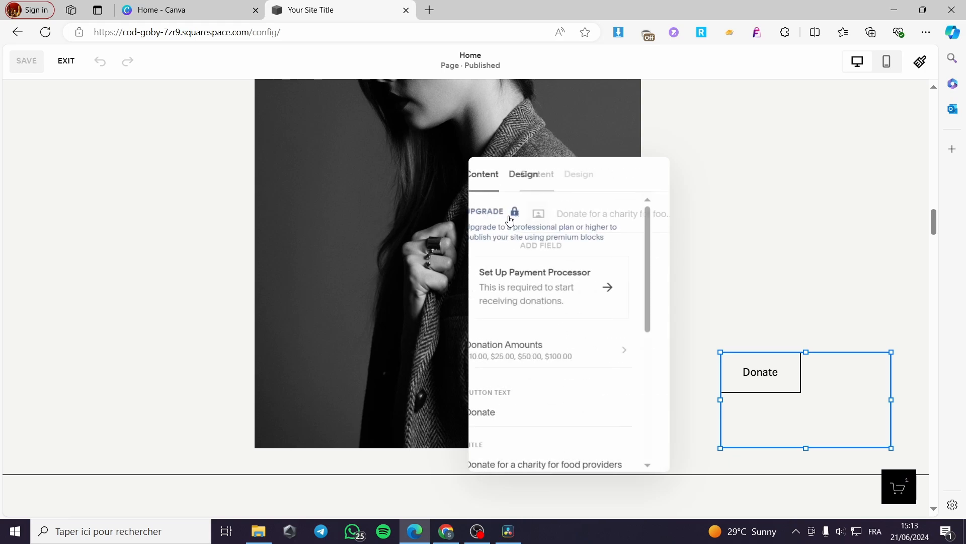
# Leave edit mode for the Donation Receipt email settings and examine the receipt email's message and donation summary.
pyautogui.scroll(-3, 576, 364)
pyautogui.scroll(-2, 576, 364)
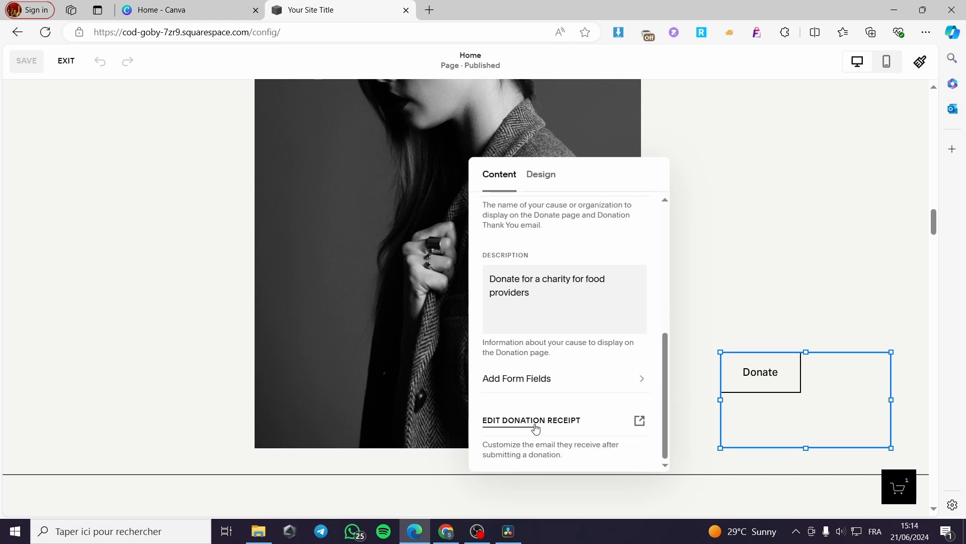
pyautogui.click(641, 424)
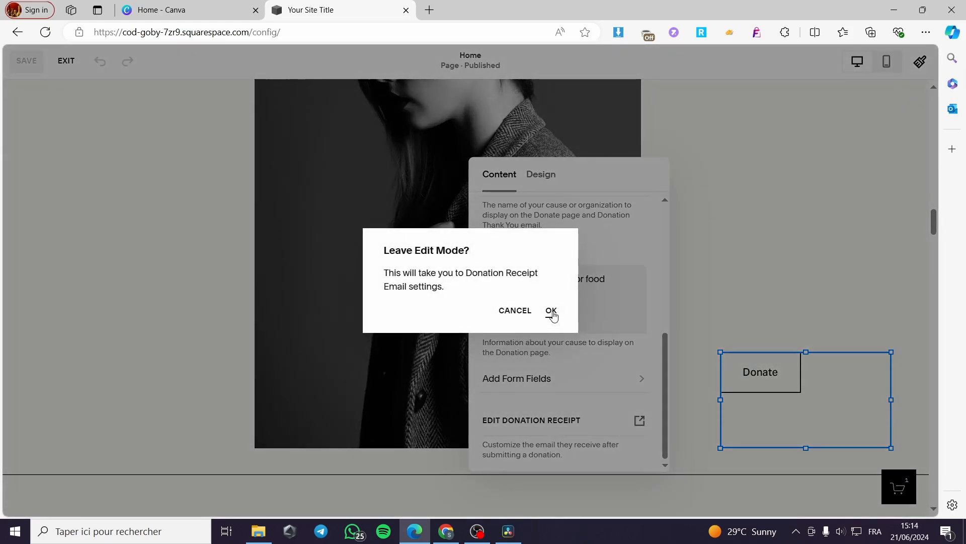
pyautogui.click(548, 309)
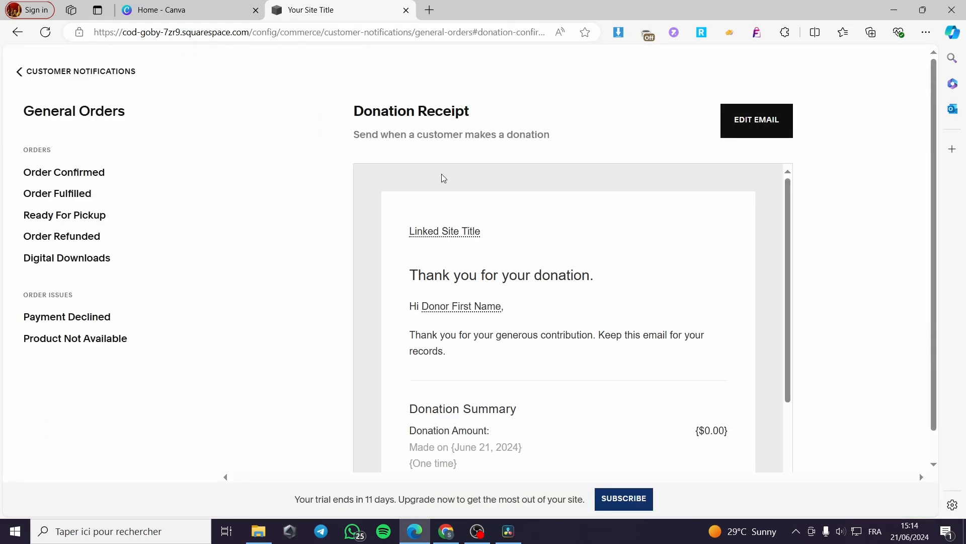
pyautogui.scroll(-3, 695, 194)
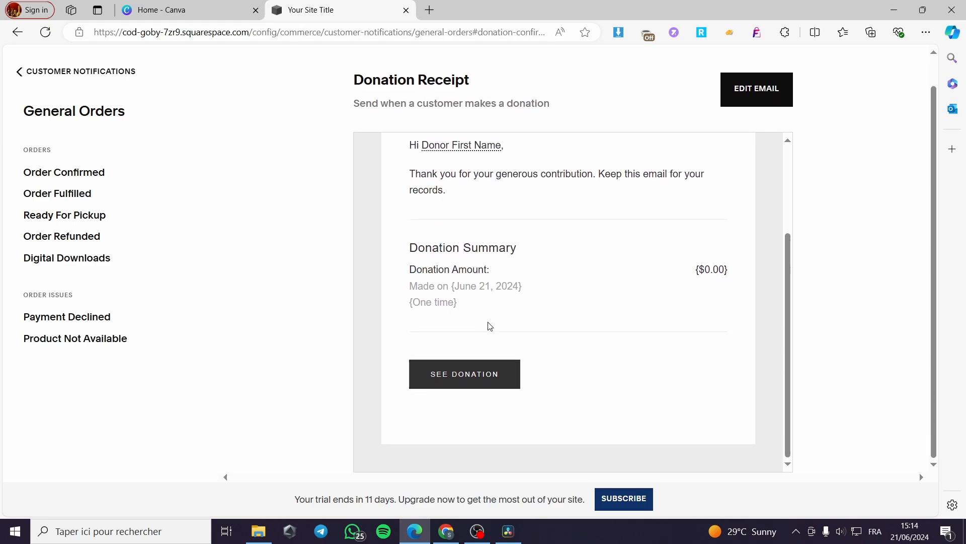
pyautogui.scroll(3, 684, 315)
pyautogui.scroll(-3, 672, 316)
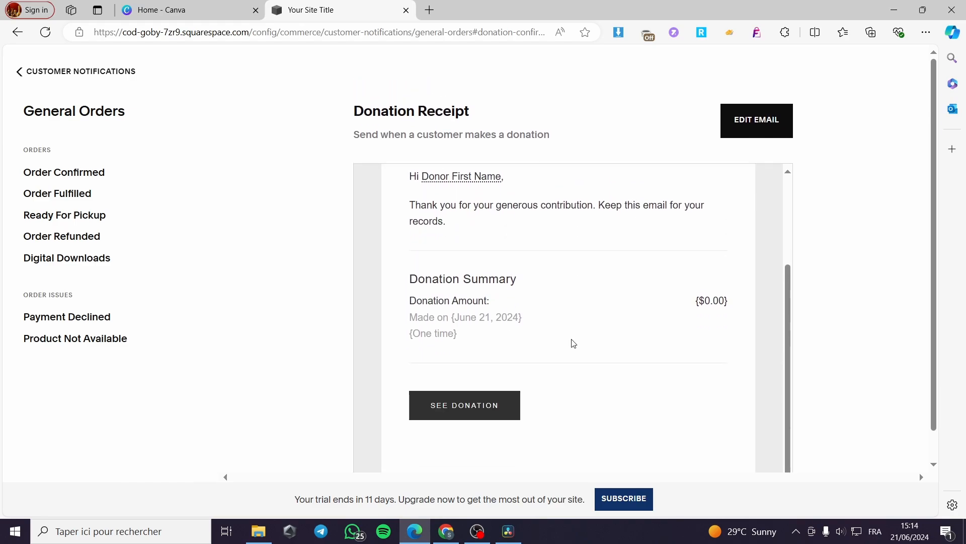
pyautogui.scroll(3, 760, 327)
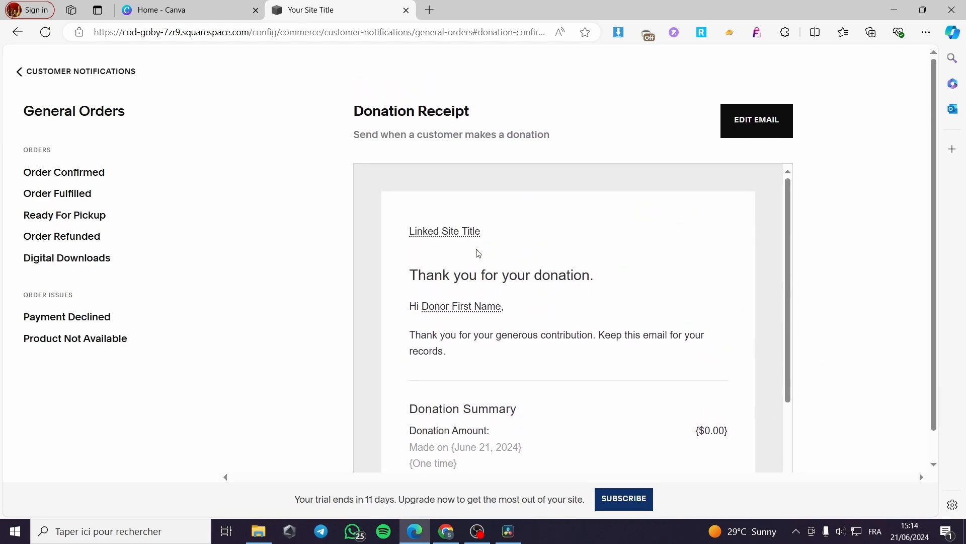
pyautogui.scroll(-4, 597, 286)
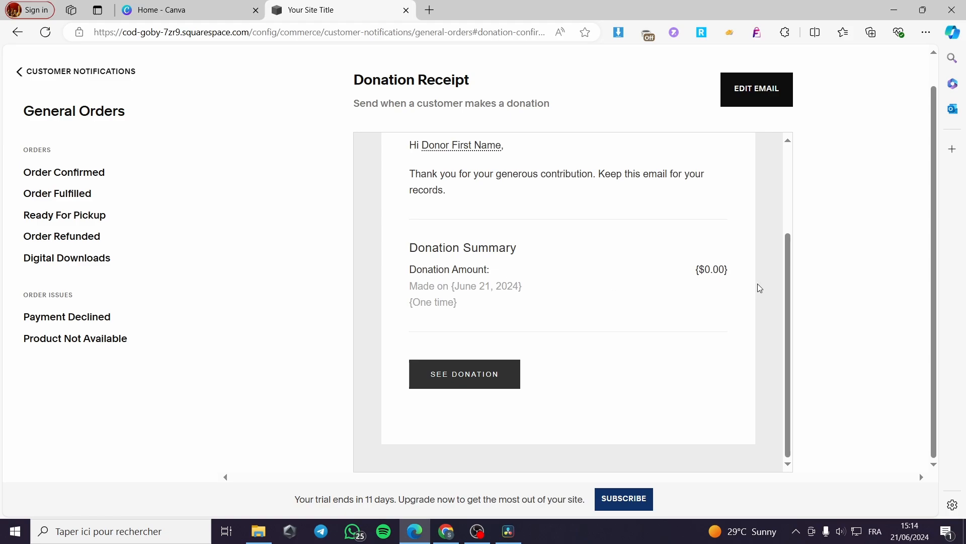
pyautogui.scroll(3, 757, 285)
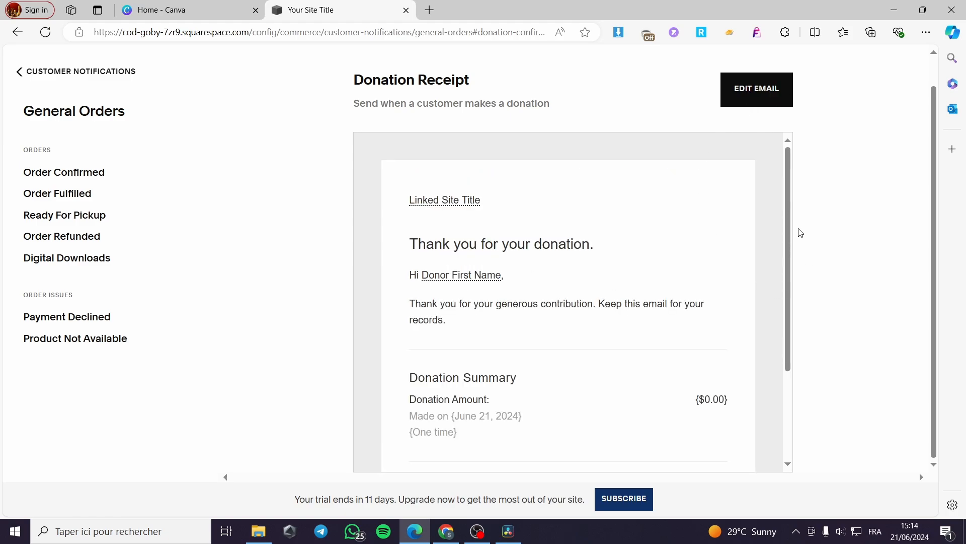